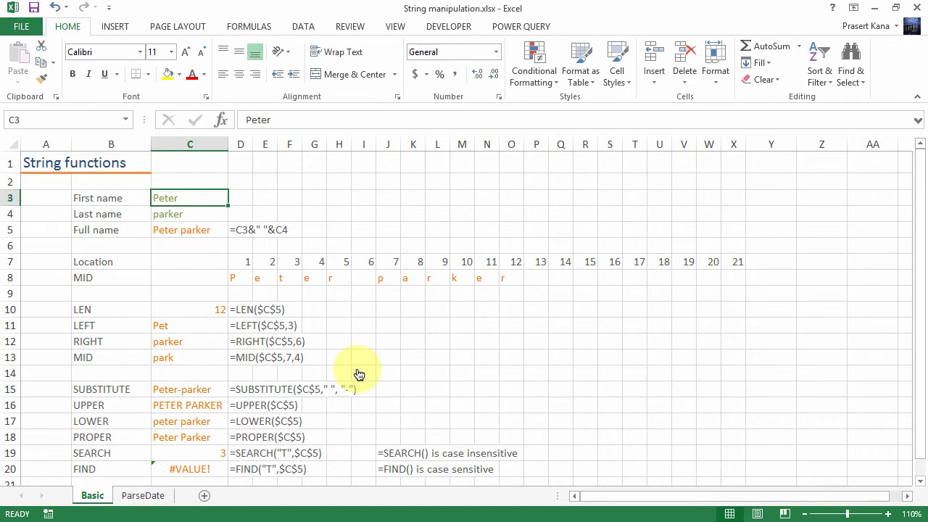
- Enter =C3&" "&C4 in C5 so the full name reads Peter parker
key("Down")
key("Up")
key("Down")
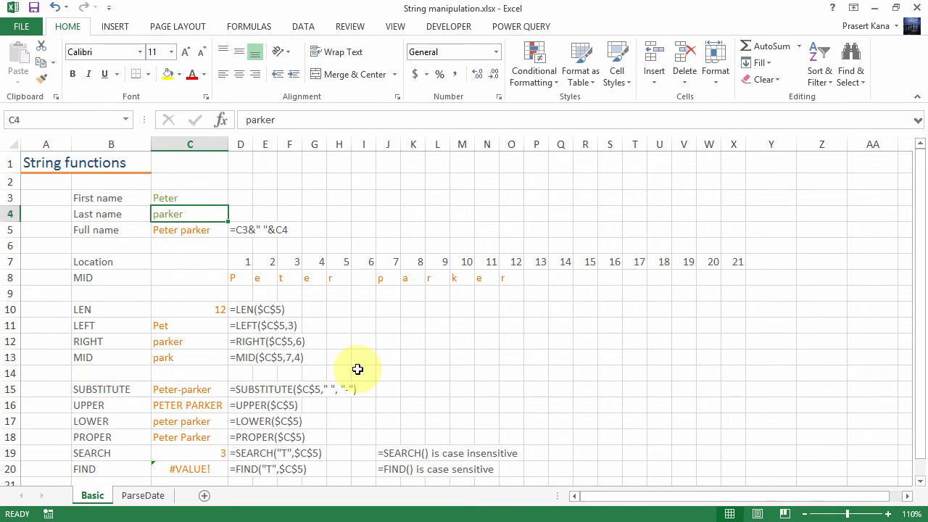
key("Down")
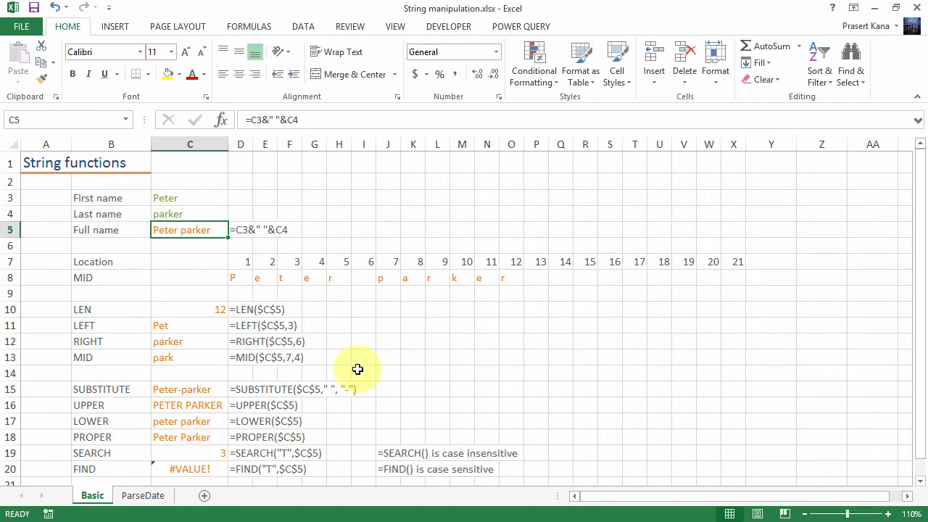
type("=")
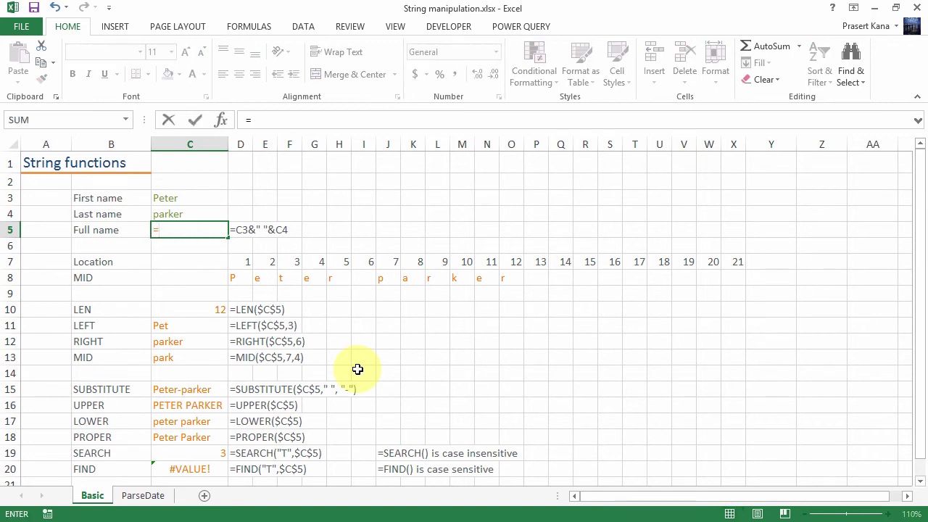
key("Up")
key("Up")
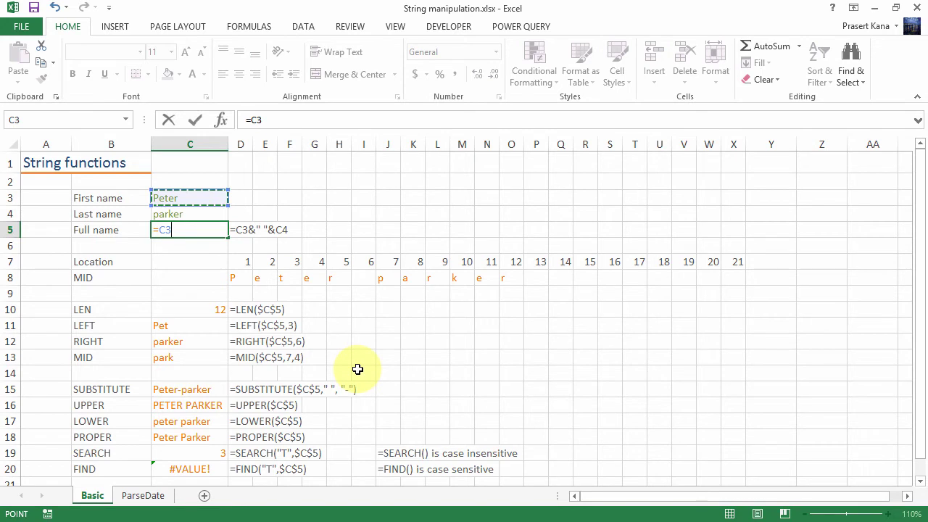
type("&")
type("\" \"&")
key("Up")
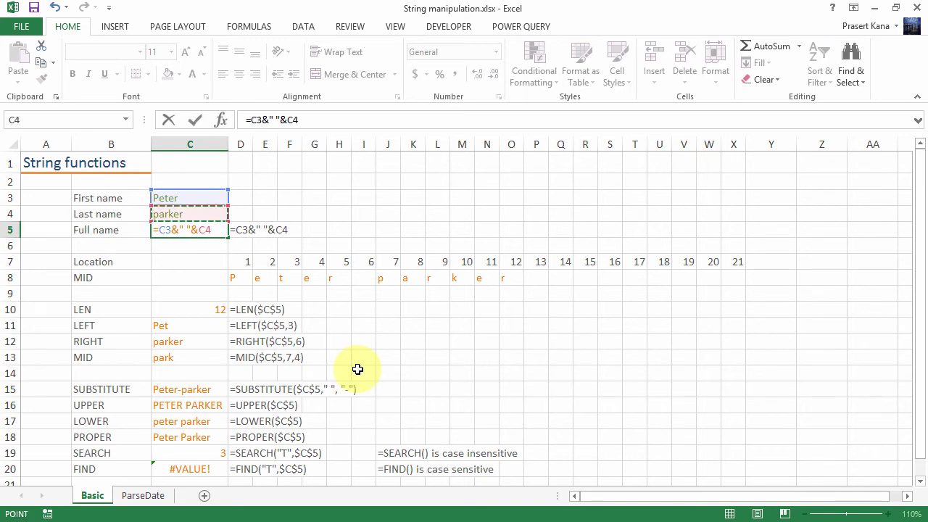
key("Return")
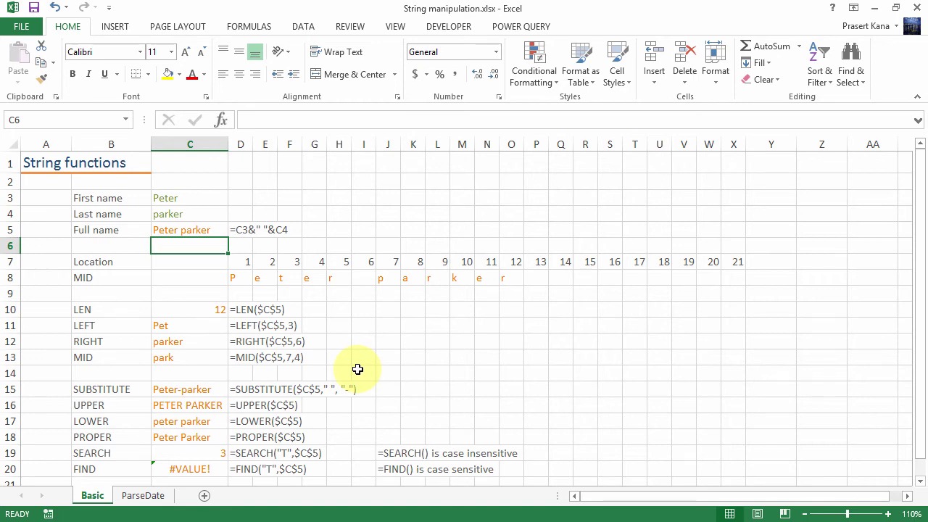
key("Down")
key("Down")
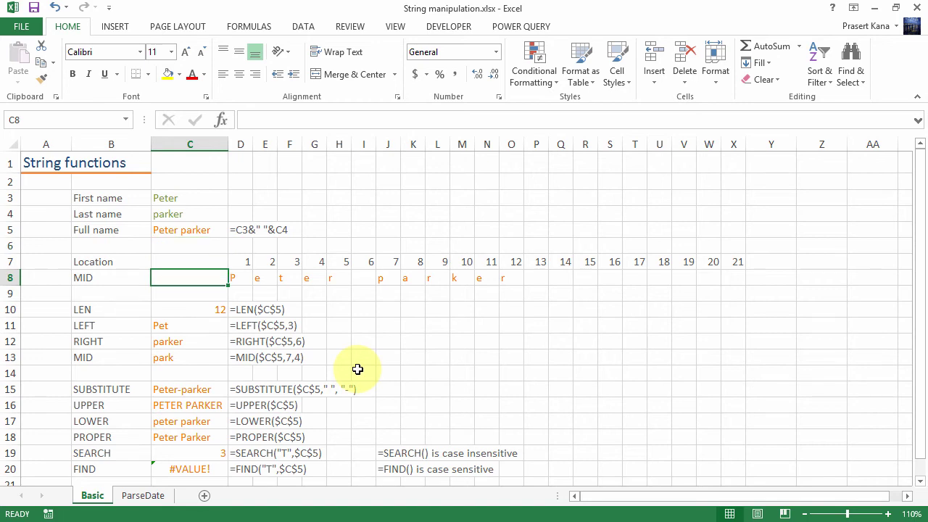
key("Right")
key("Up")
key("Up")
key("Up")
key("Left")
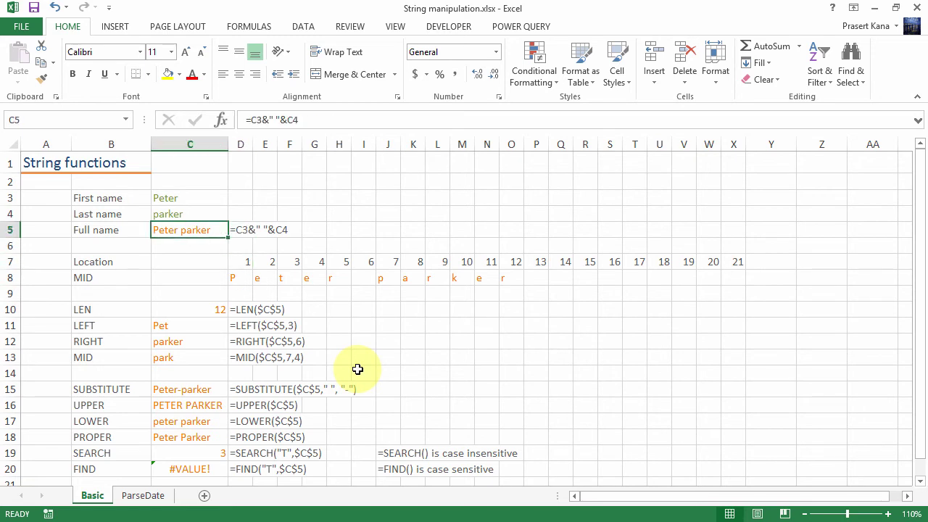
key("Down")
key("Down")
key("Down")
key("Right")
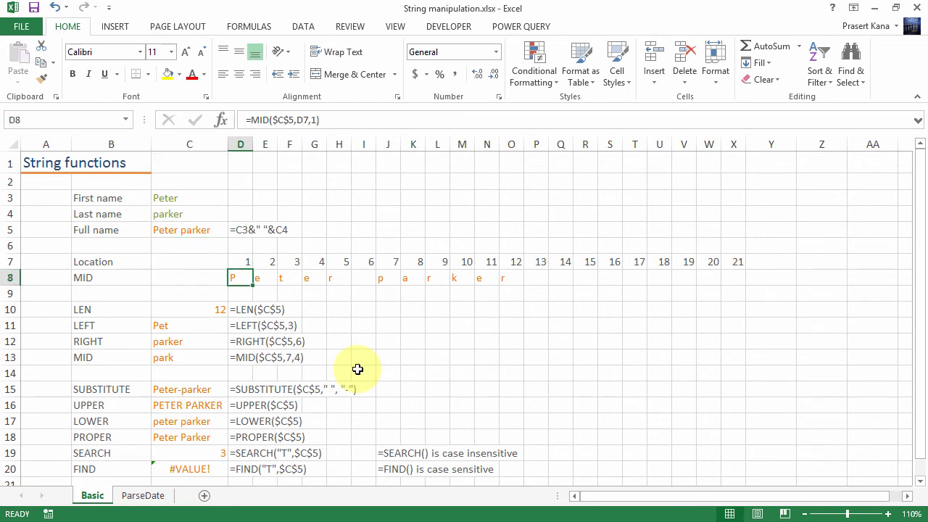
key("Right")
key("Right")
key("Right")
key("Right")
key("Right")
key("Right")
key("Right")
key("Left")
key("Left")
key("Left")
key("Left")
key("Left")
key("Left")
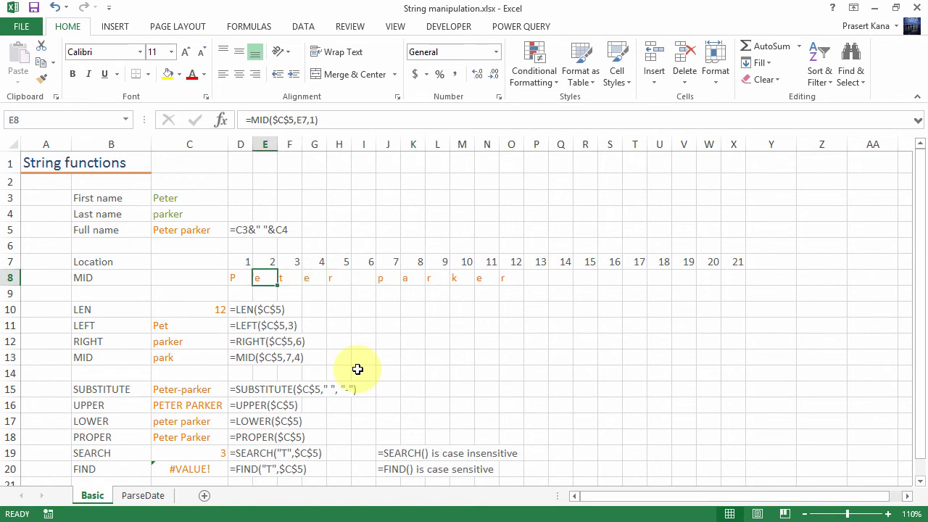
key("Left")
key("Up")
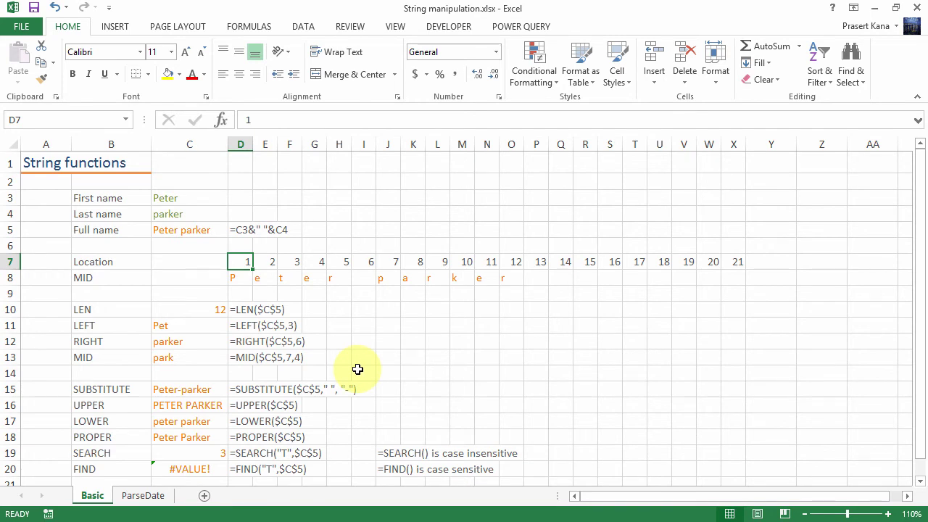
key("Down")
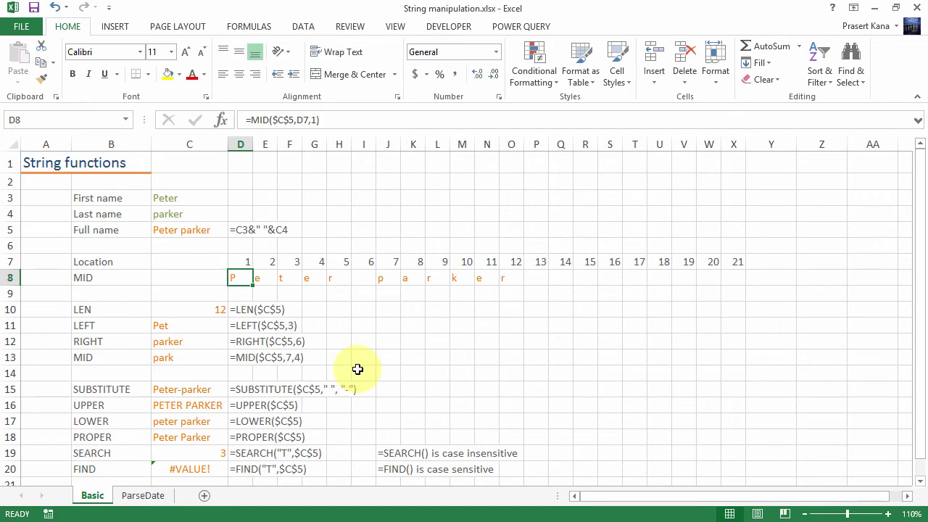
key("Up")
key("Right")
key("Down")
key("Up")
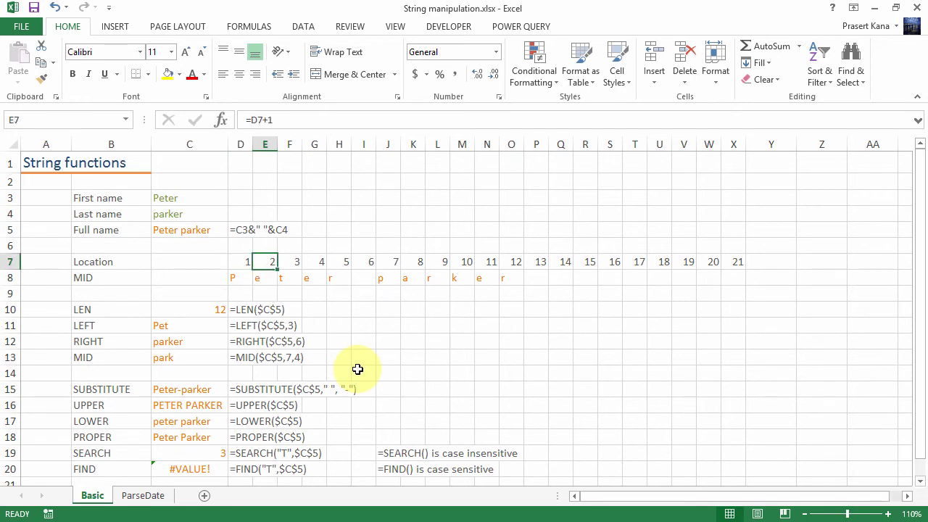
key("Right")
key("Down")
key("Left")
key("Left")
key("Right")
key("Right")
key("Right")
key("Right")
key("Right")
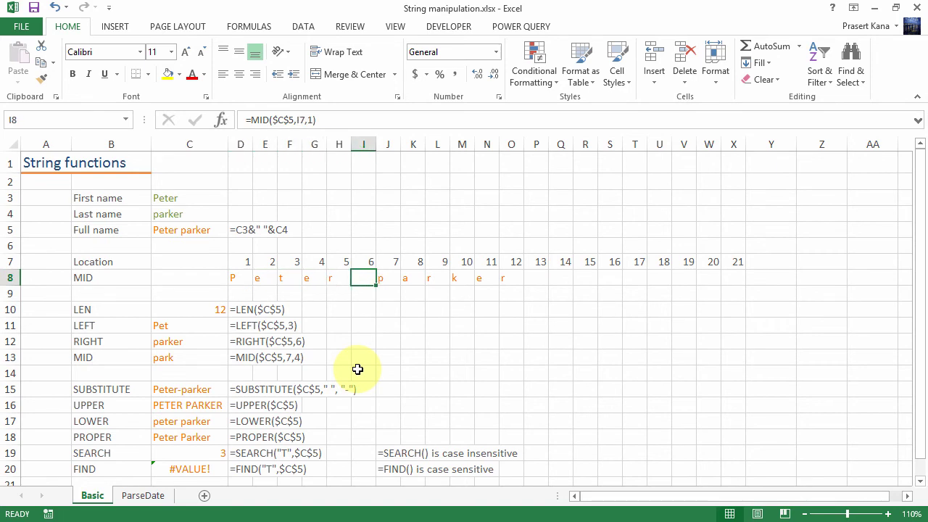
key("Right")
key("Right")
key("Right")
key("Right")
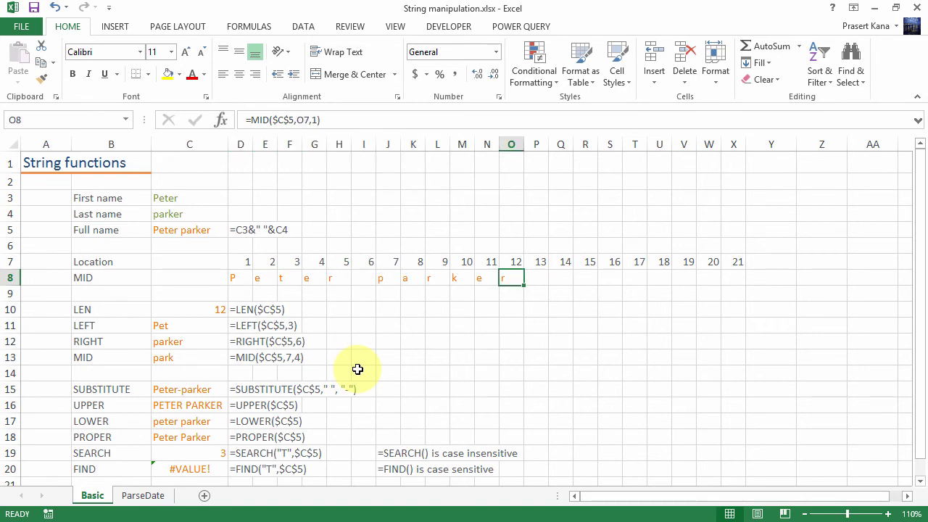
key("Left")
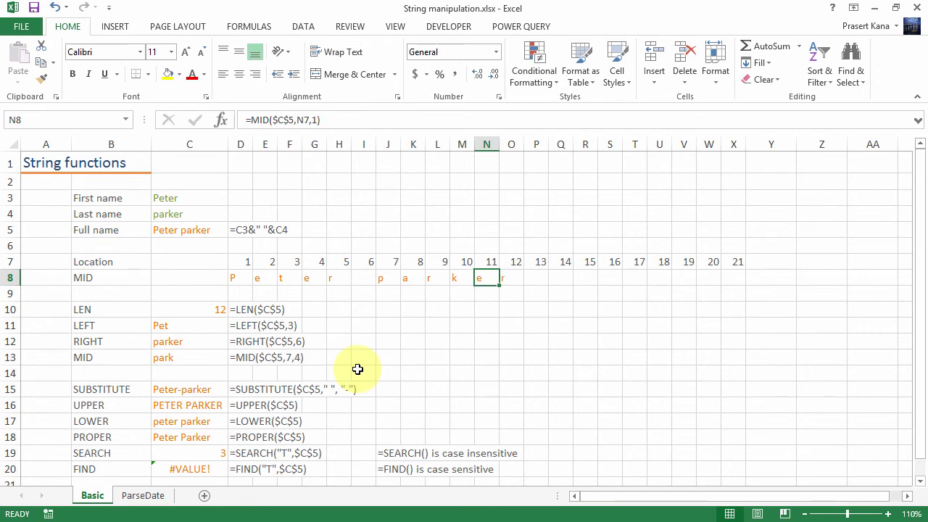
left_click(201, 311)
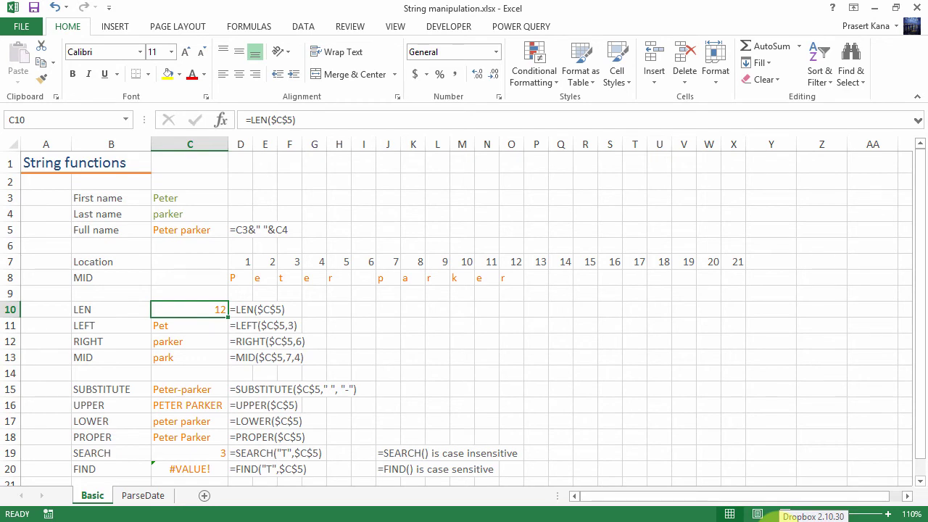
key("F2")
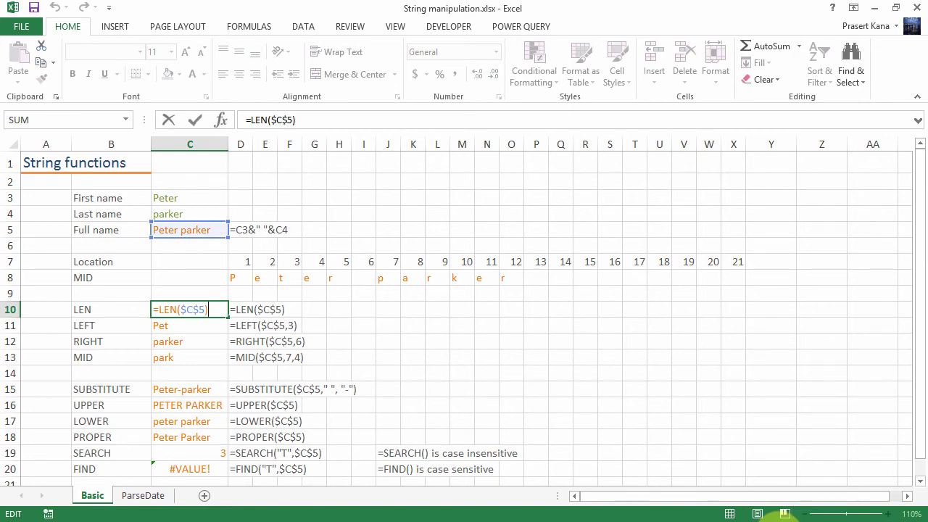
key("Return")
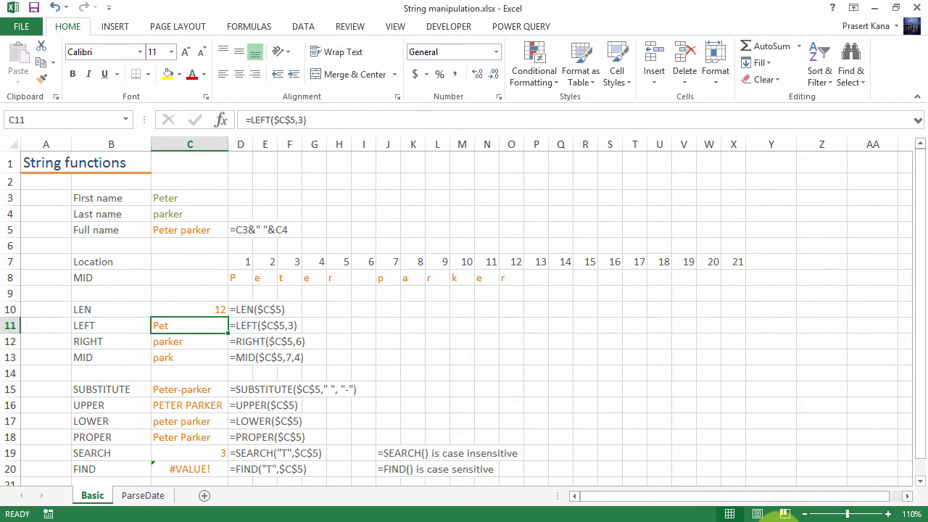
key("F2")
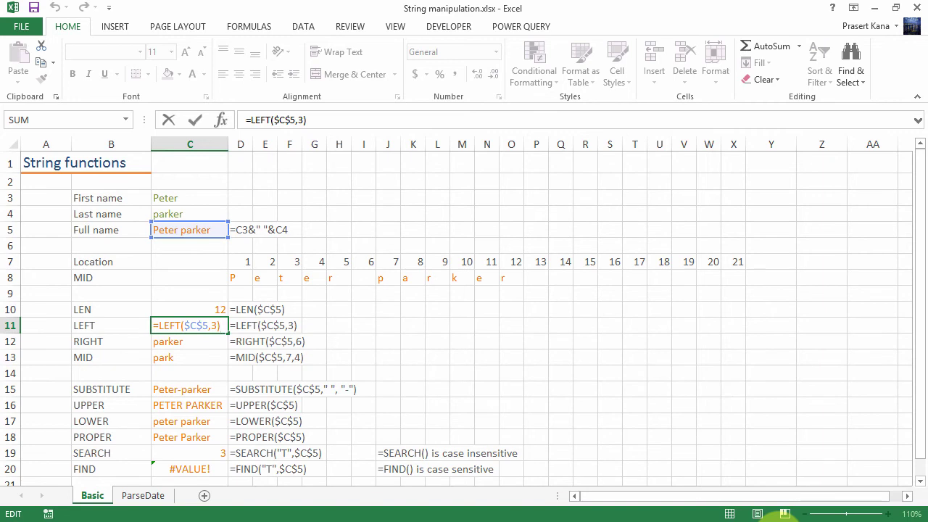
key("Return")
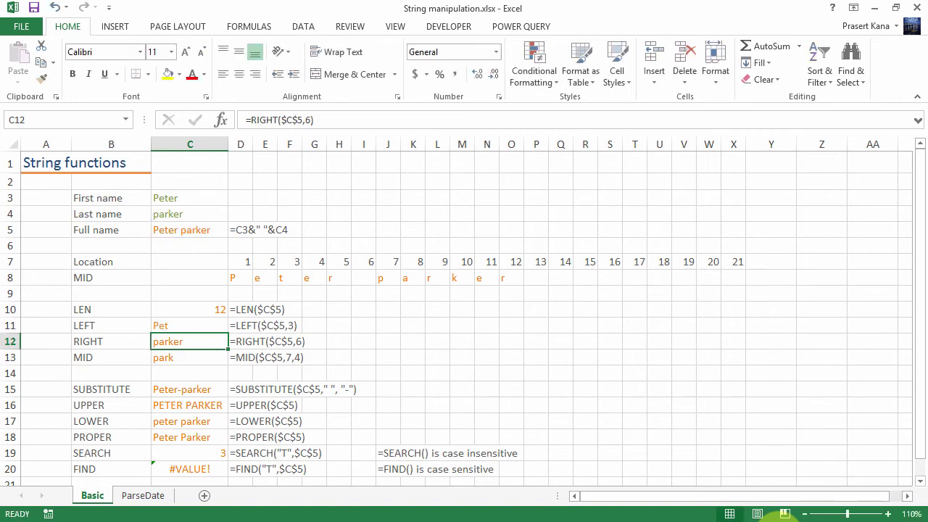
key("F2")
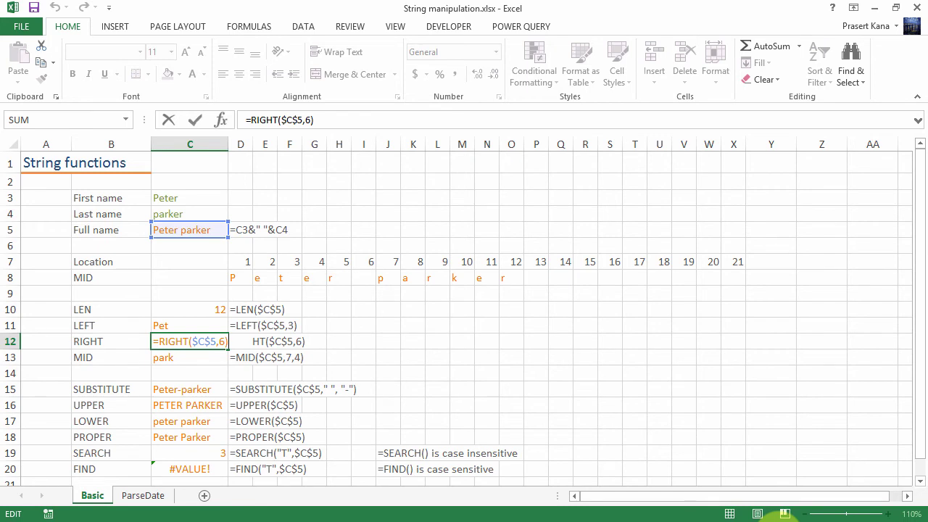
key("Return")
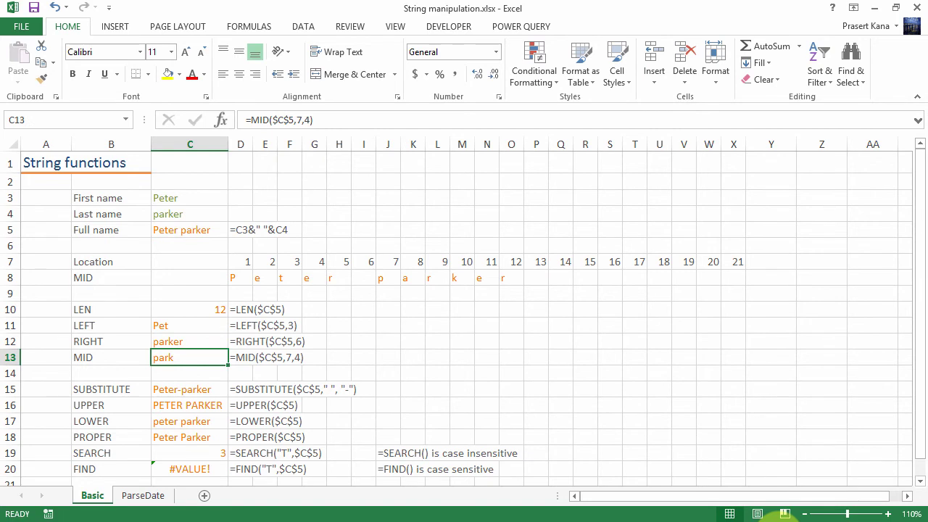
key("F2")
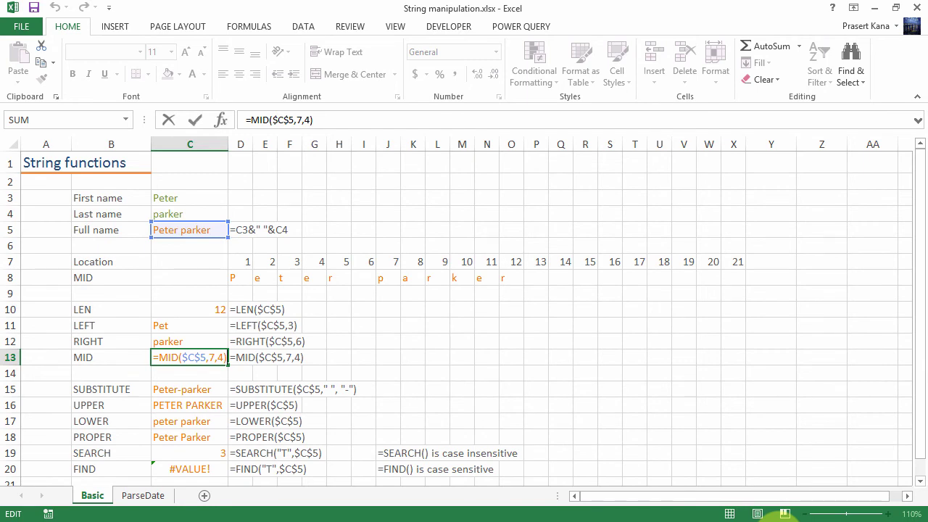
- Enter =MID(C5,1,3) in H11 to return Pet, matching the LEFT result
left_click(190, 326)
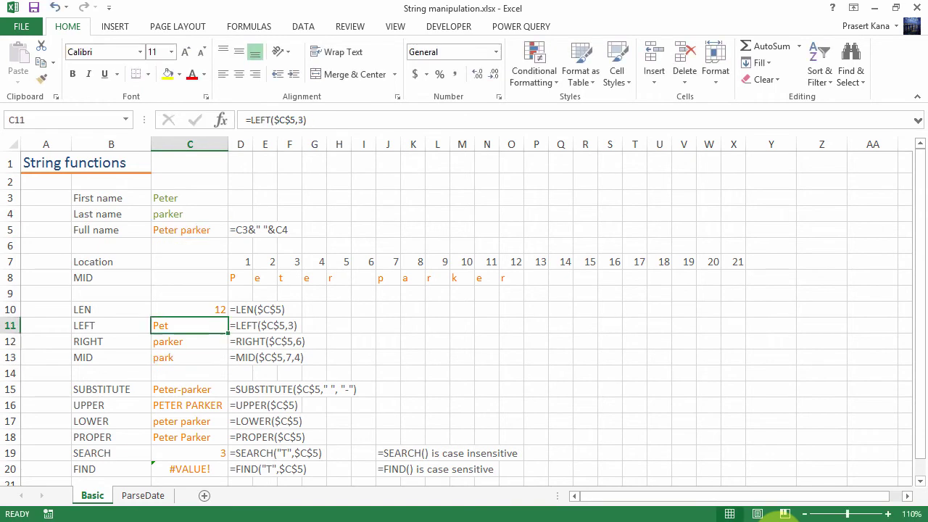
key("Right")
key("Right")
key("Right")
key("Right")
key("Right")
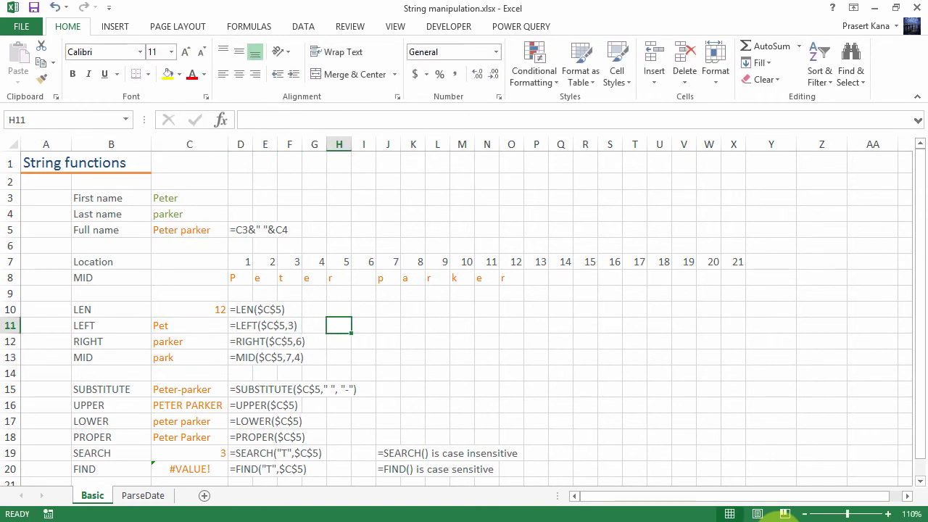
type("=")
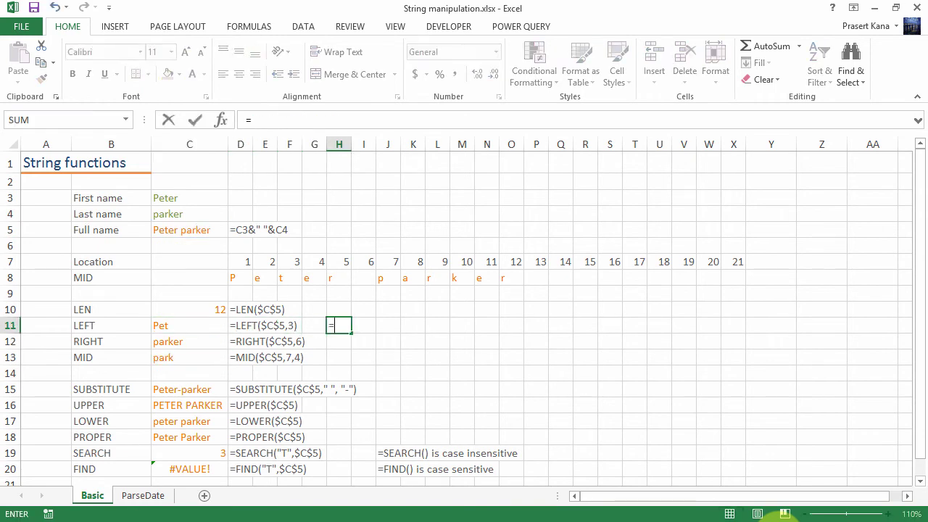
type("mid(")
key("Up")
key("Up")
key("Up")
key("Up")
key("Up")
key("Up")
key("Up")
key("Left")
key("Down")
key("Left")
key("Left")
key("Left")
key("Left")
type(",1,3")
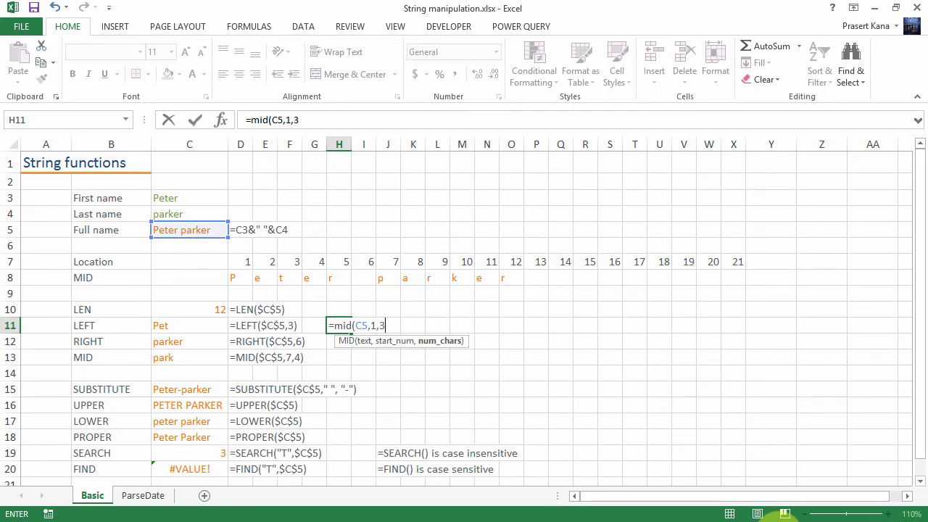
type(")")
key("Return")
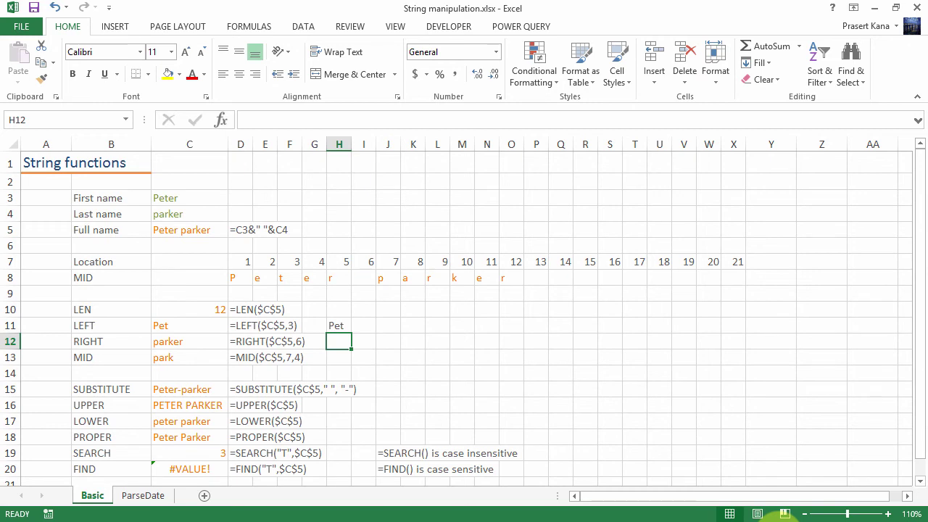
- Enter =MID(C5,7,6) in H12 to return parker, matching the RIGHT result
type("=mid(7")
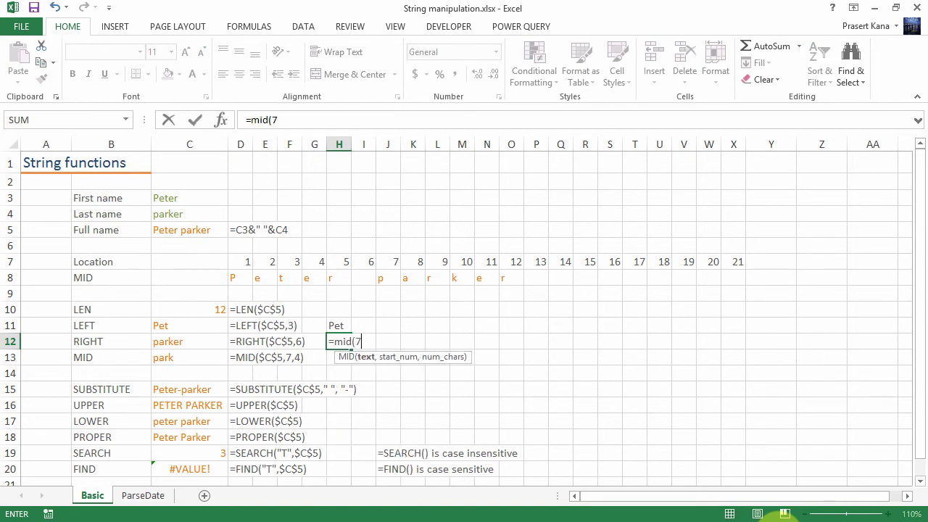
type("c5,7,6)")
key("Return")
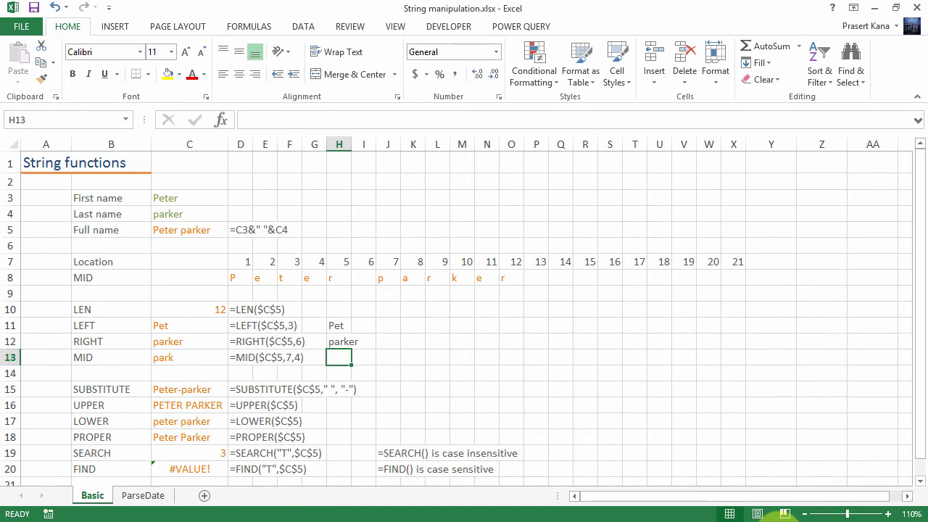
key("Down")
key("Down")
key("Left")
key("Left")
key("Left")
key("Left")
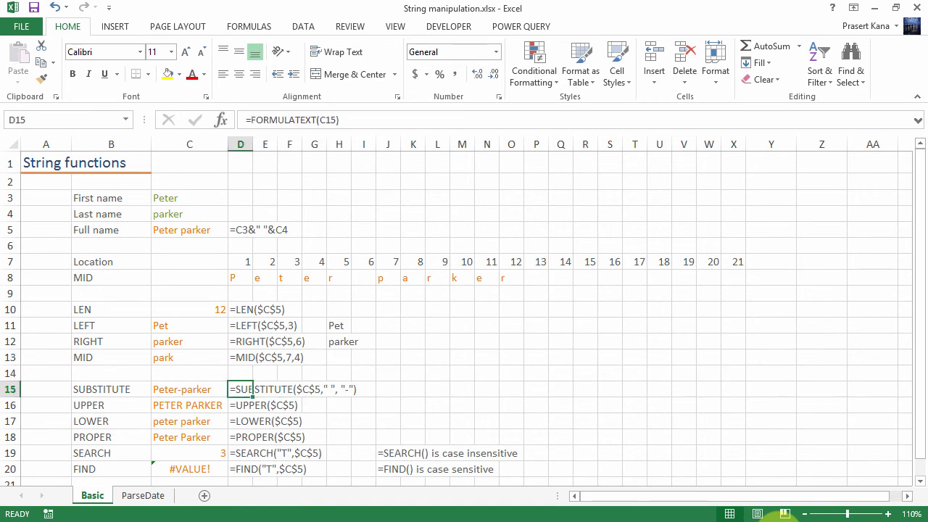
key("Left")
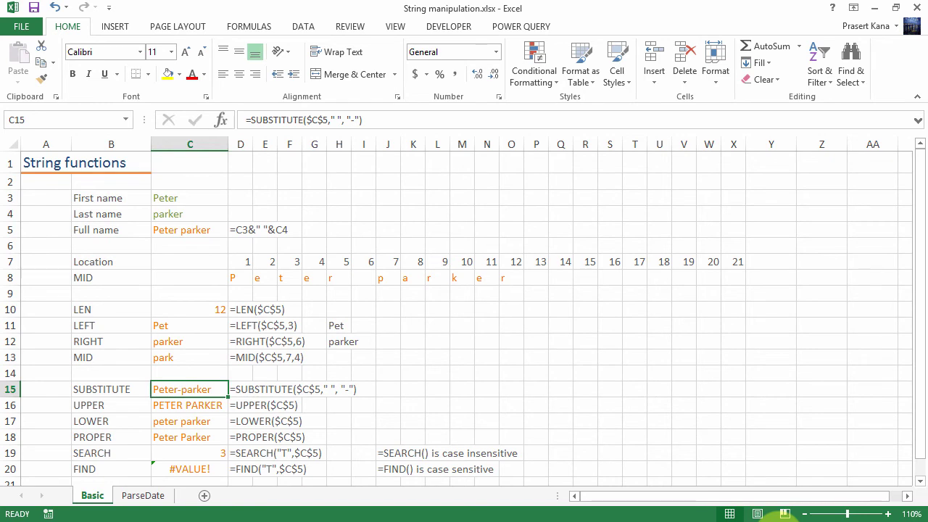
key("F2")
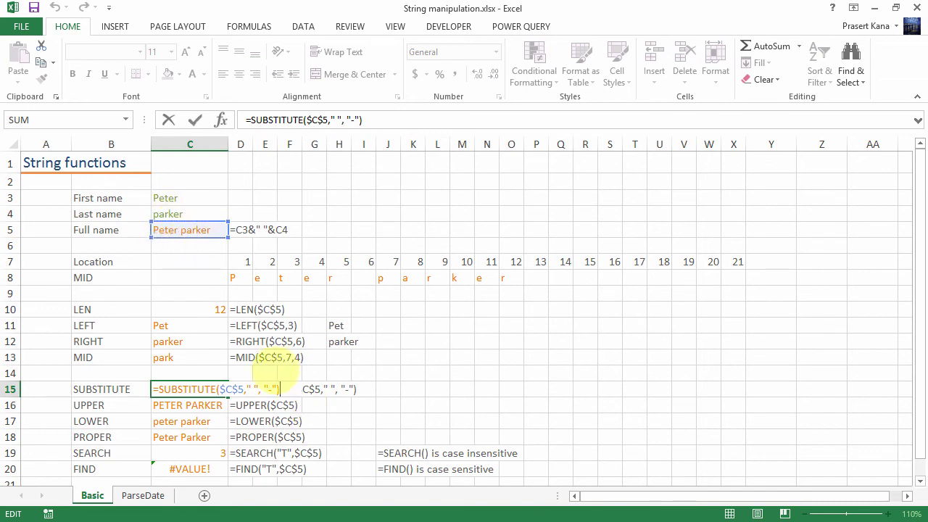
left_click(250, 390)
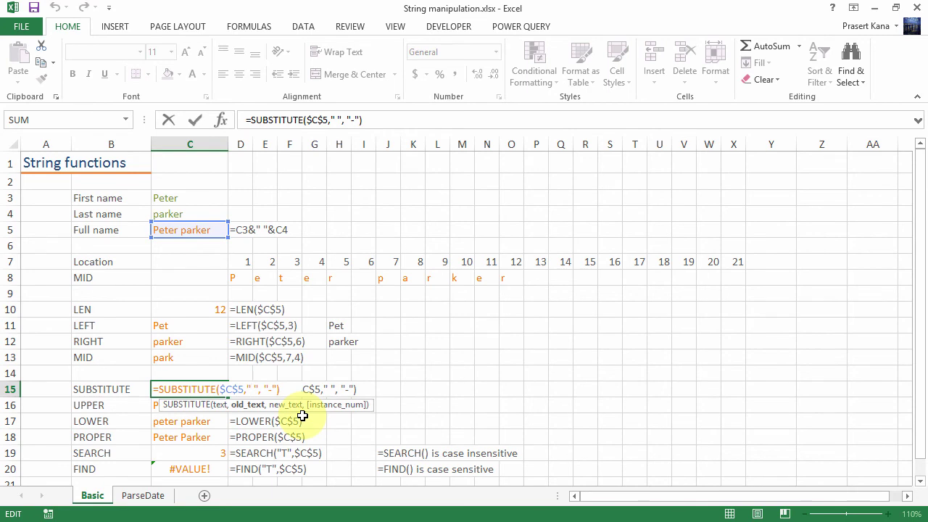
key("Right")
key("Right")
key("Right")
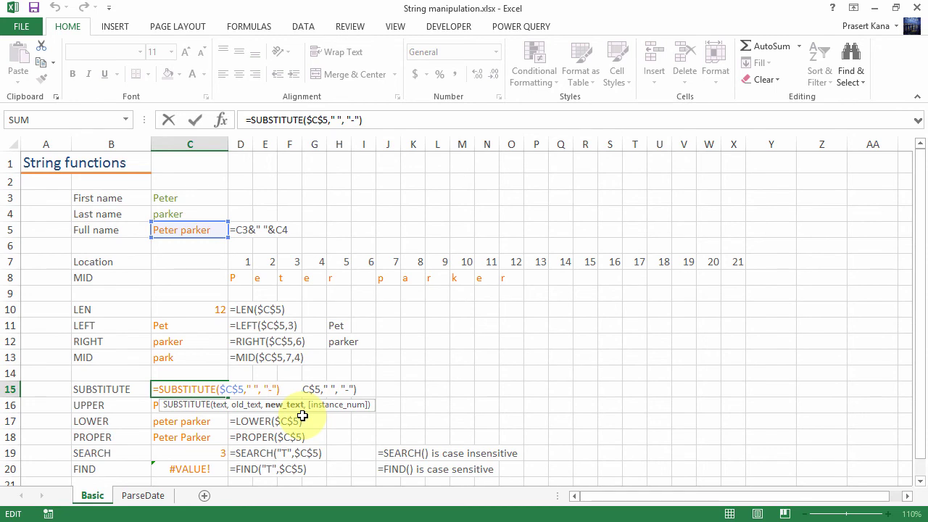
key("Return")
key("Up")
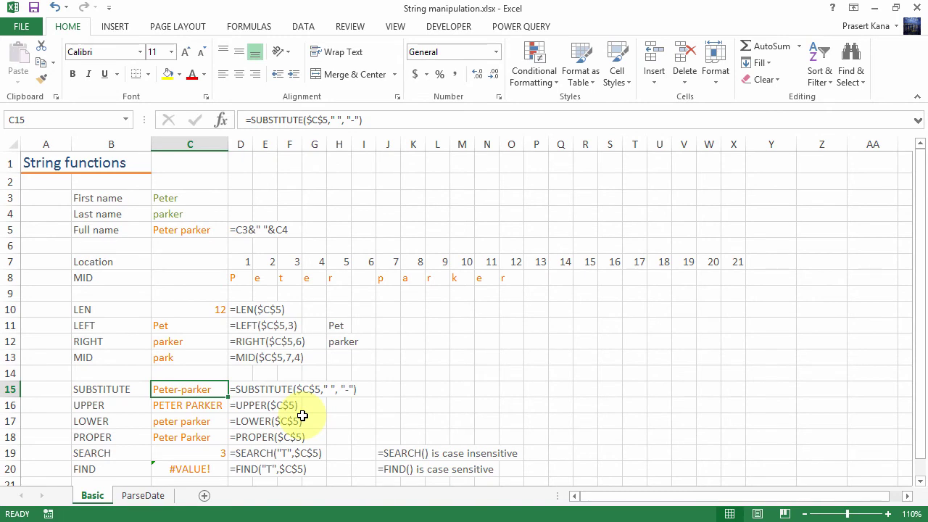
key("Down")
key("F2")
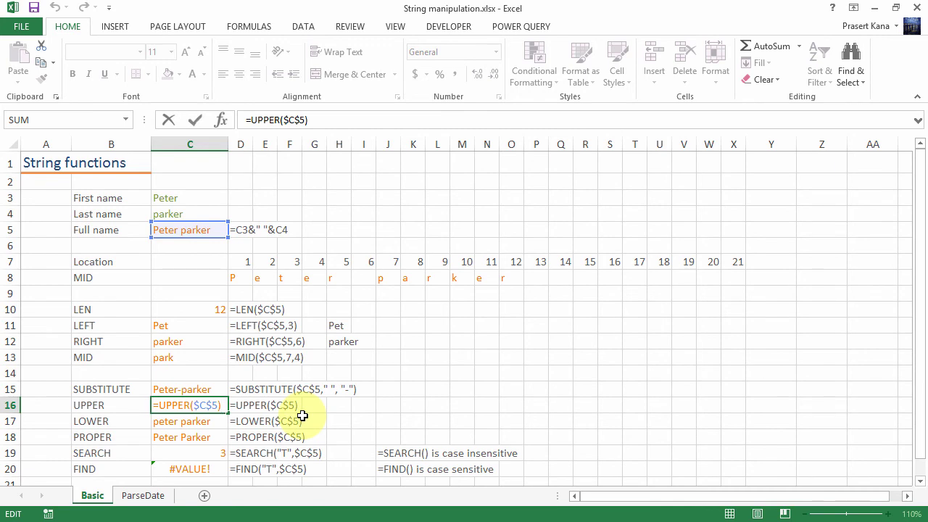
key("Return")
key("Up")
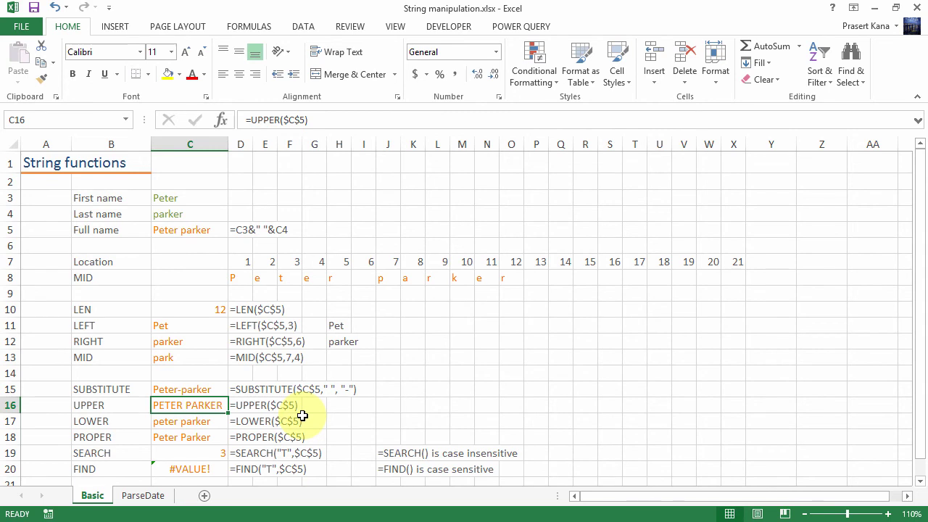
key("Down")
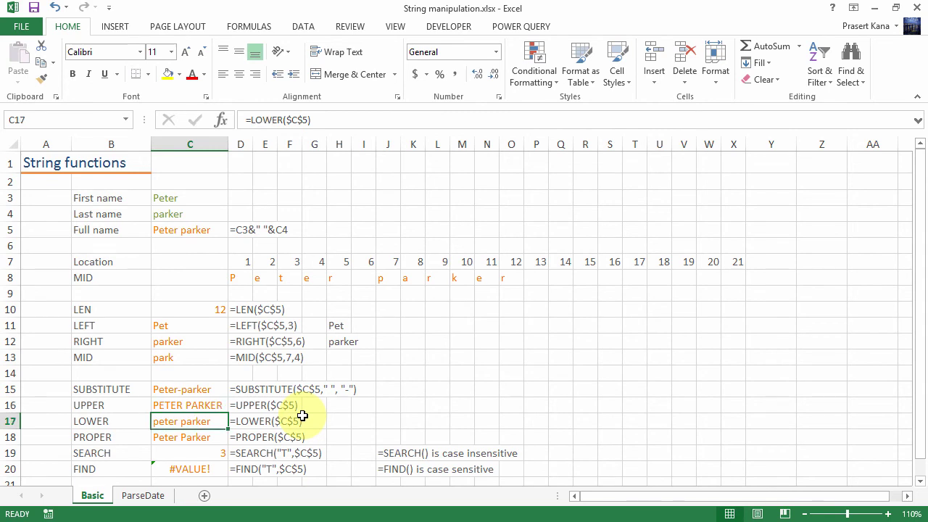
key("F2")
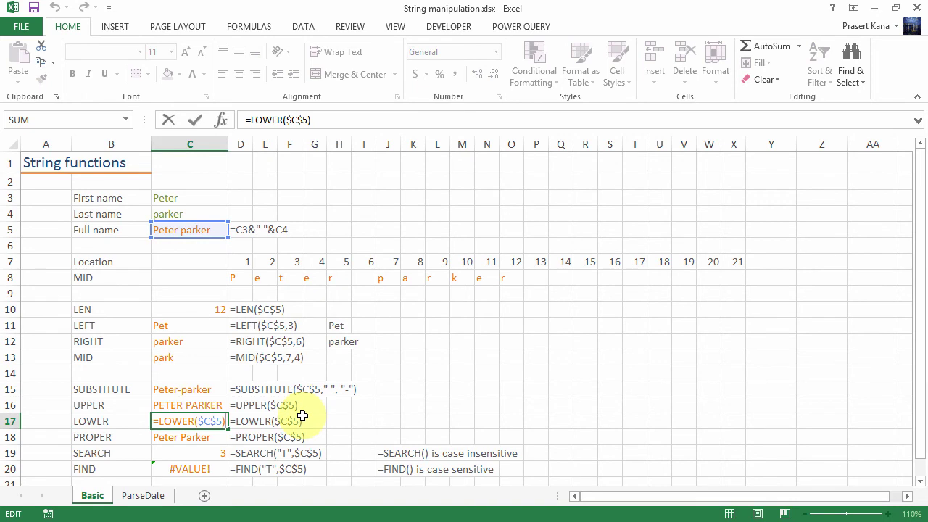
key("Return")
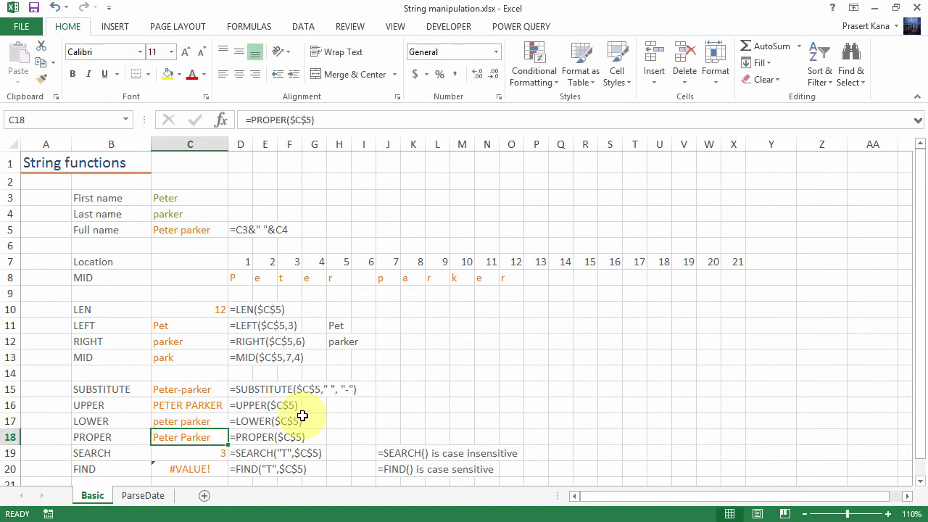
key("F2")
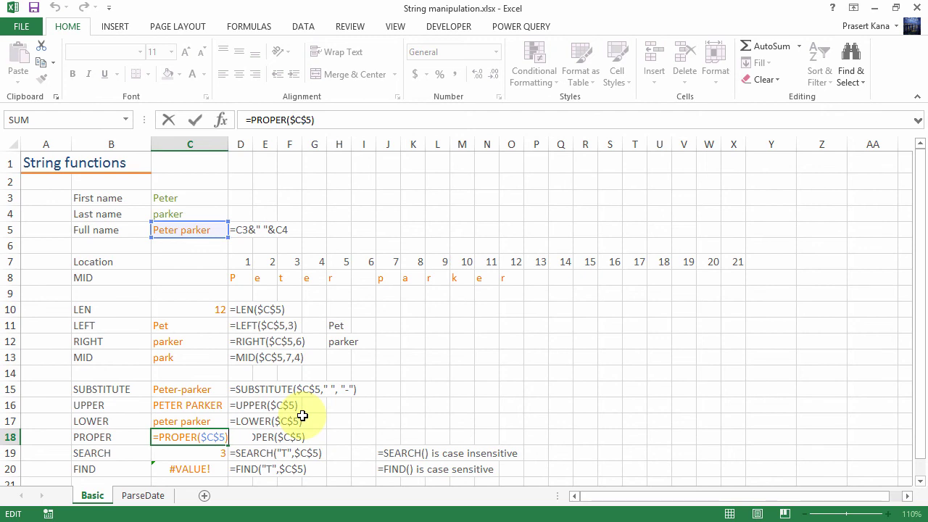
key("Return")
key("Up")
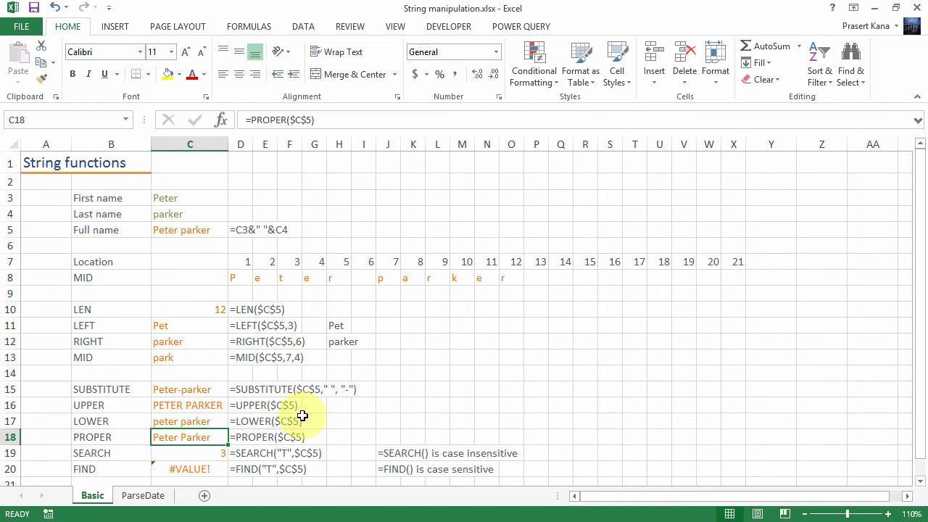
- Retype the first name in C3 as lowercase peter, discarding the suggested parker completion
key("Up")
key("Up")
key("Up")
key("Up")
key("Up")
key("Up")
key("Up")
key("Up")
key("Up")
key("Up")
key("Up")
key("Up")
key("Up")
key("Up")
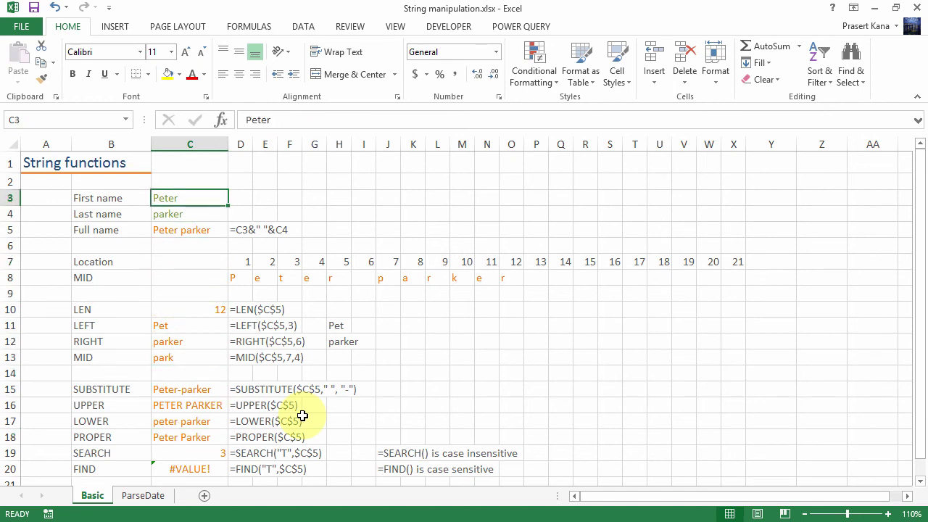
type("peter")
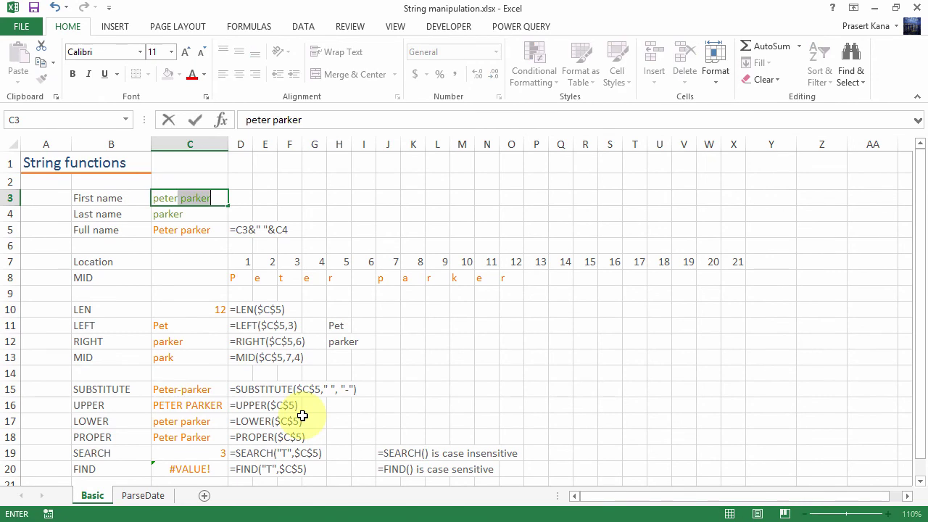
key("BackSpace")
key("BackSpace")
key("Return")
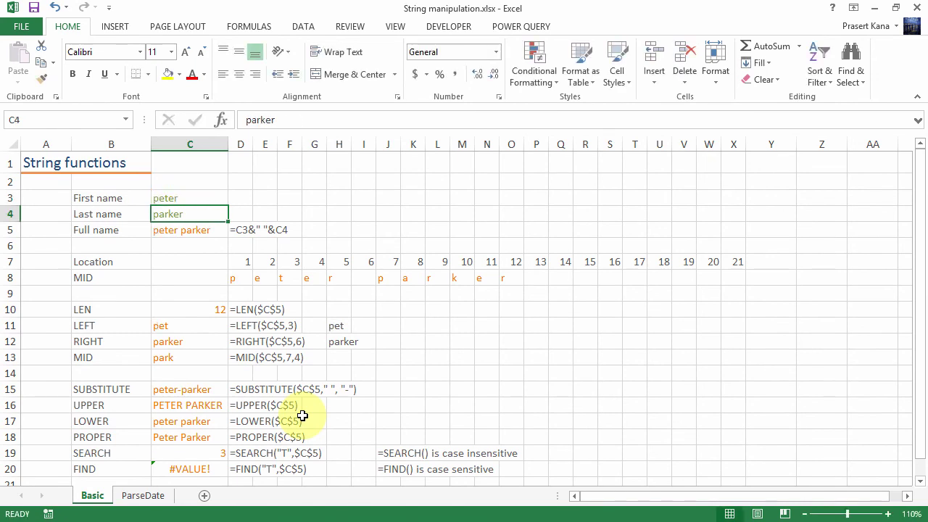
key("Down")
key("Down")
key("Down")
key("Down")
key("Down")
key("Down")
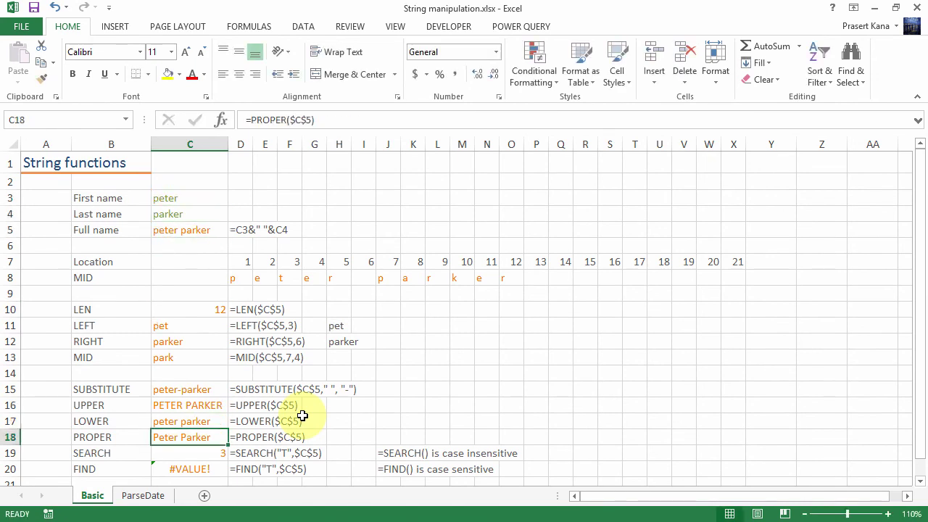
key("Up")
key("Up")
key("Up")
key("Up")
key("Up")
key("Up")
key("Up")
key("Up")
key("Up")
key("Up")
key("Up")
key("Up")
key("Up")
- Change the first name's last letter to uppercase R, giving peteR, and check dependent results
key("F2")
key("BackSpace")
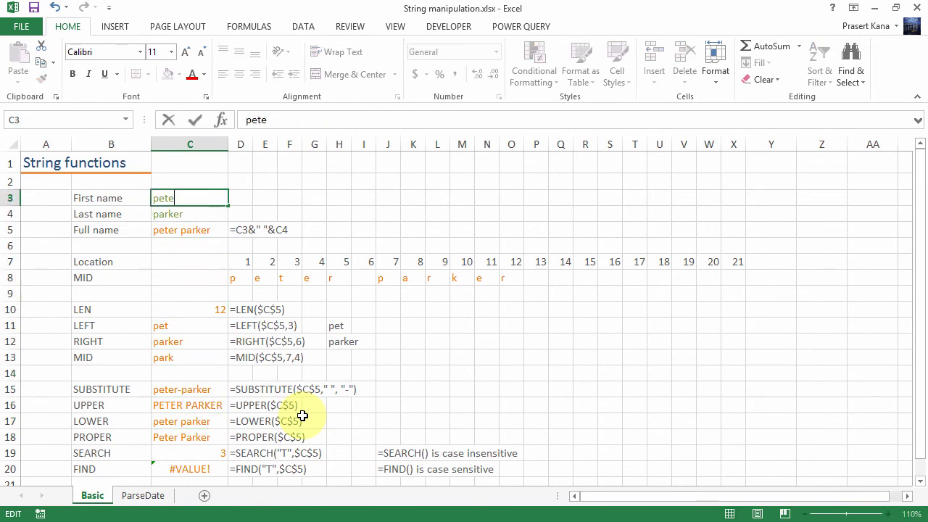
type("R")
key("Delete")
key("Return")
key("Down")
key("Down")
key("Down")
key("Down")
key("Down")
key("Down")
key("Down")
key("Down")
key("Down")
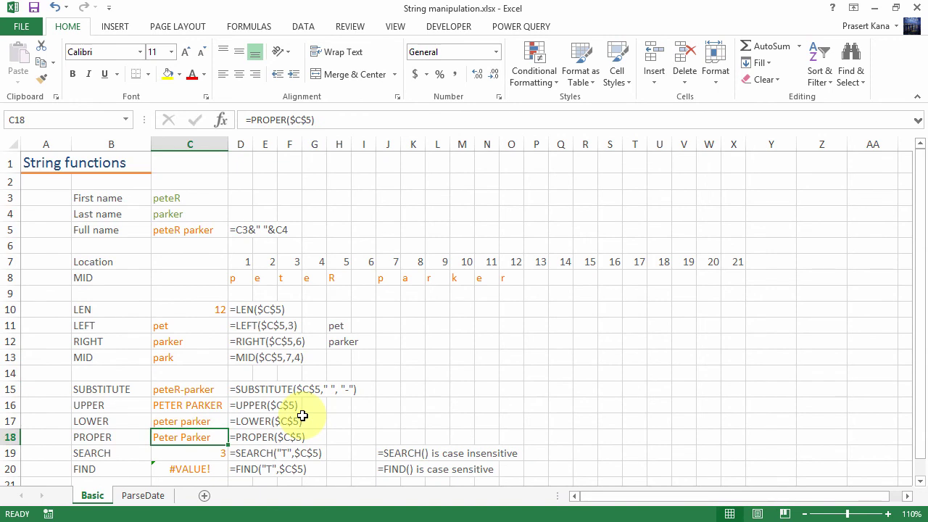
- Retype the first name as Peter, removing the autocompleted extra text
key("Up")
key("Up")
key("Up")
key("Up")
key("Up")
key("Up")
key("Up")
key("Up")
key("Up")
key("Up")
key("Up")
key("Up")
key("Up")
key("Up")
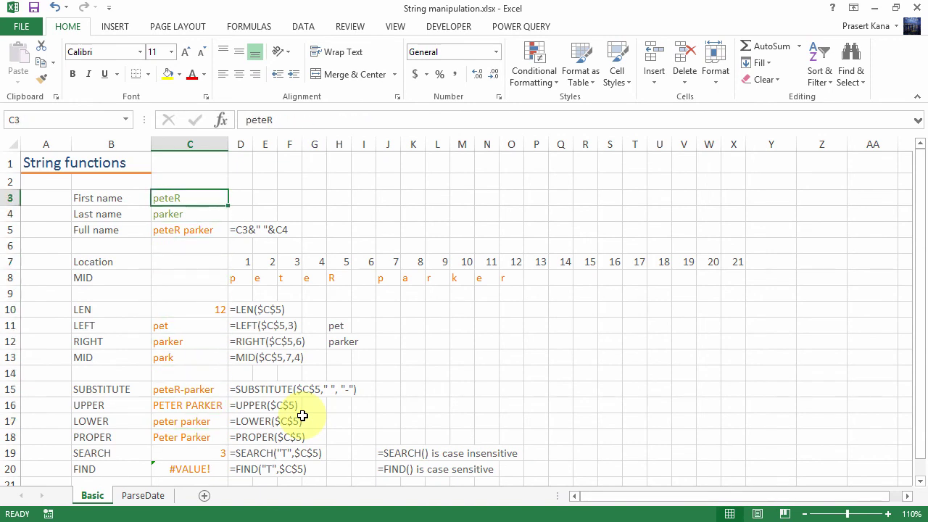
type("Peter")
key("BackSpace")
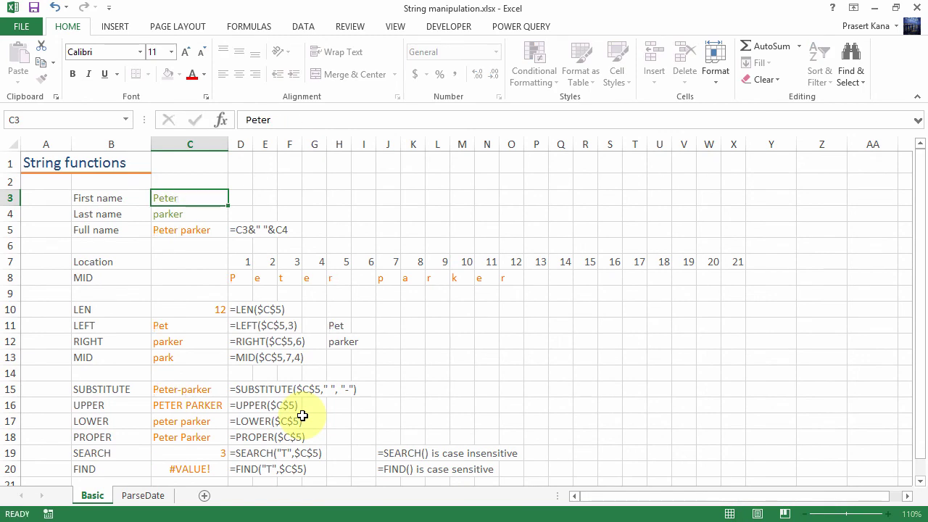
key("Return")
key("Down")
key("Down")
key("Down")
key("Down")
key("Down")
key("Down")
key("Down")
key("Down")
key("Down")
key("Down")
key("Down")
key("Down")
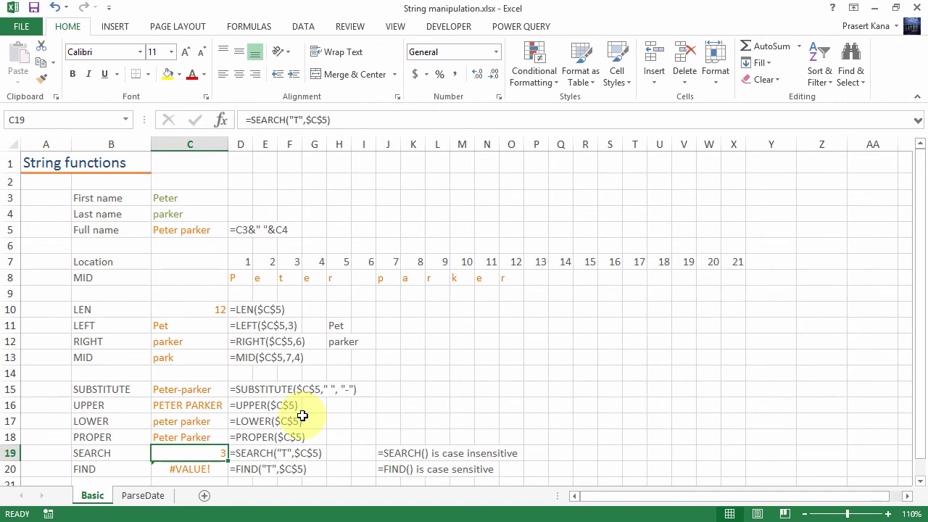
key("F2")
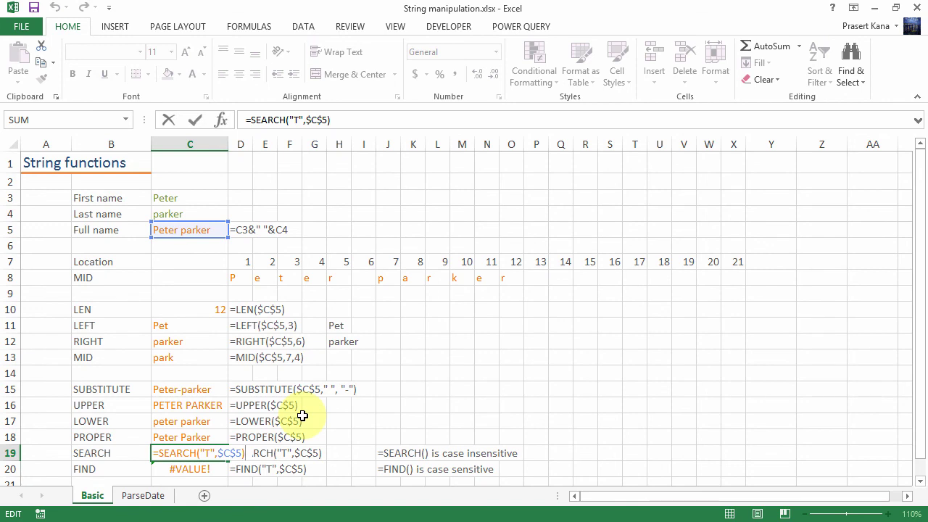
key("Return")
key("Up")
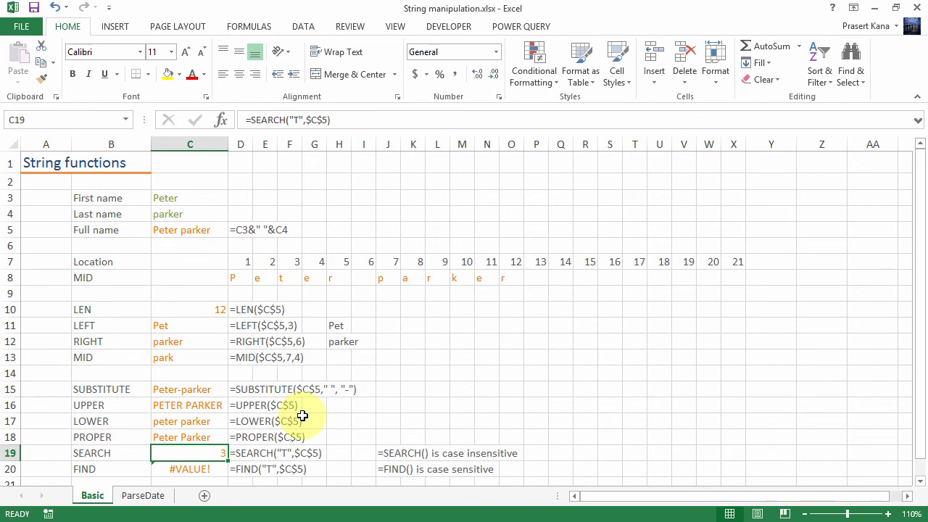
key("Down")
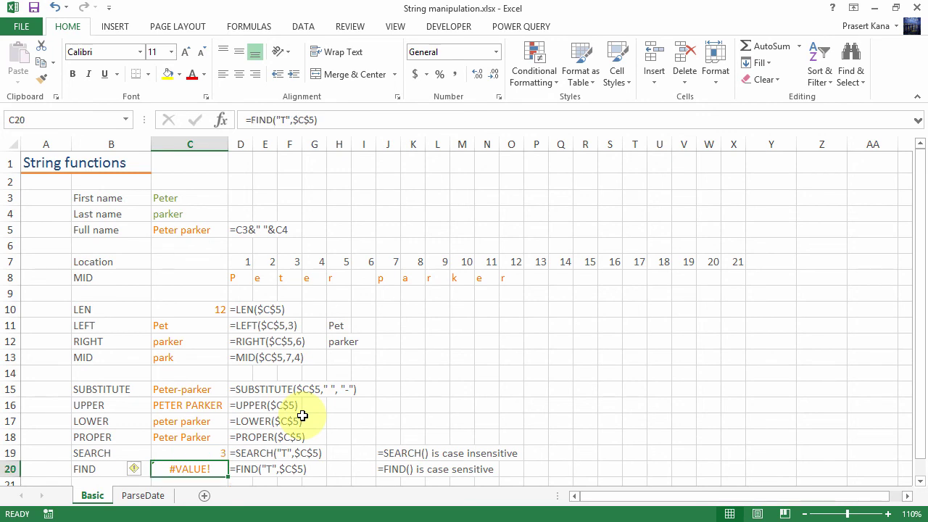
- Re-enter the FIND formula in C20 unchanged, still showing #VALUE!
key("F2")
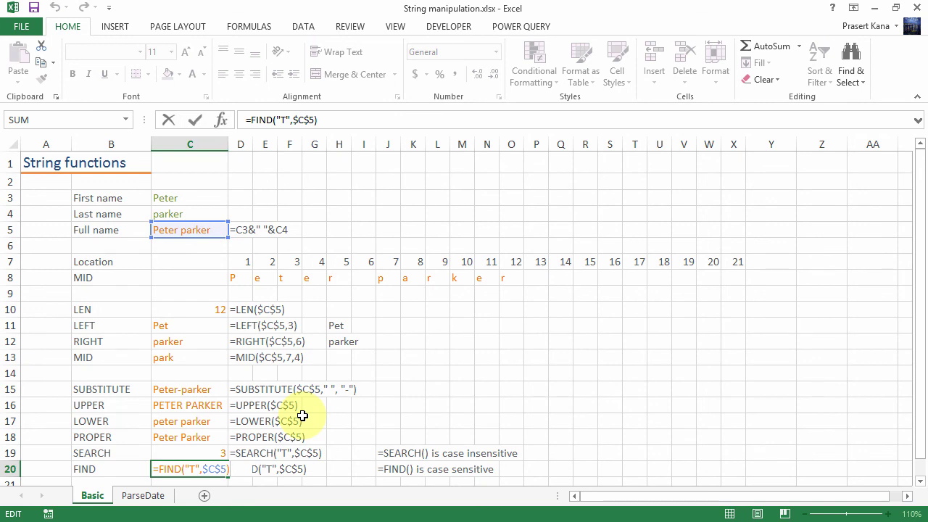
key("Return")
key("Up")
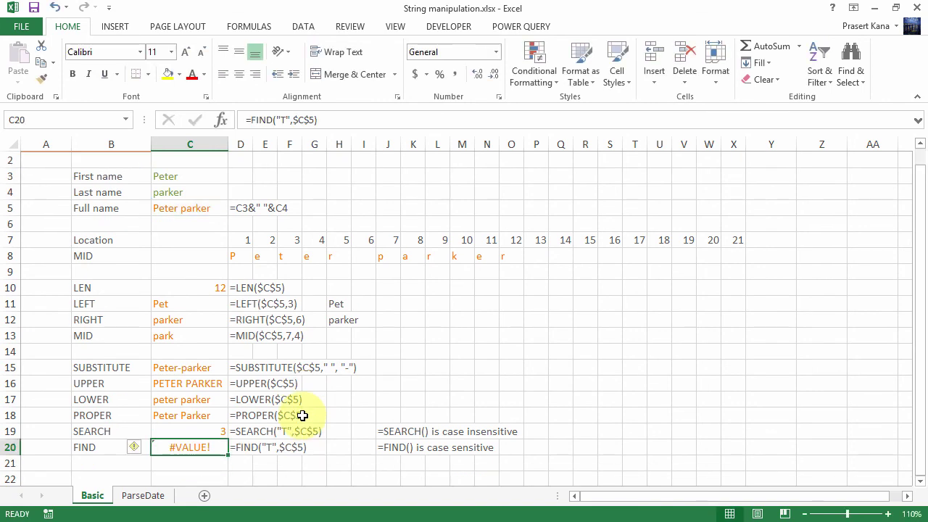
- Change FIND's search letter from "T" to "t" so C20 returns 3, matching SEARCH
key("F2")
key("Left")
key("Left")
key("Left")
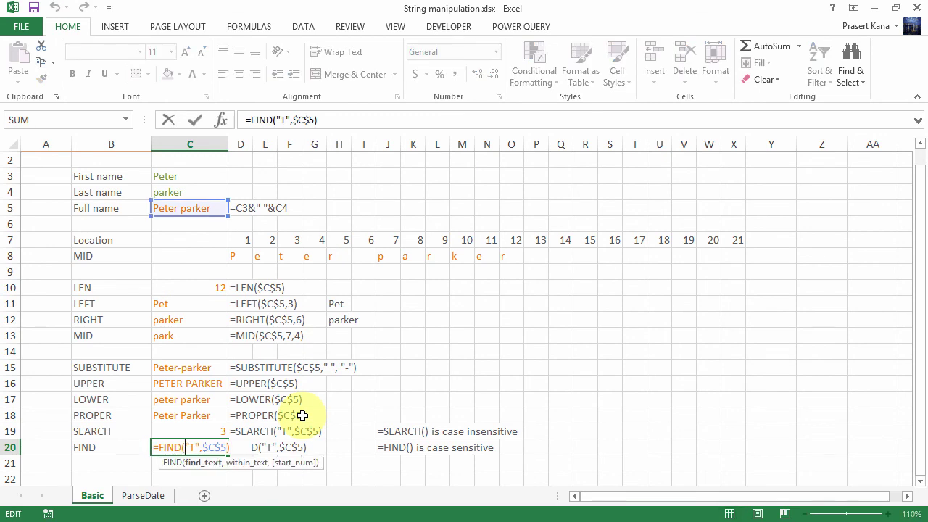
key("BackSpace")
type("t")
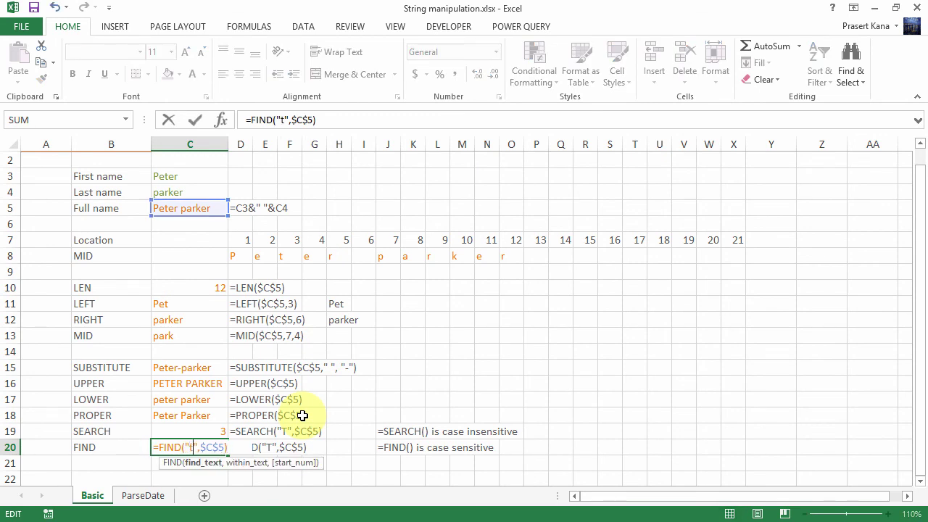
key("Return")
key("Up")
key("Up")
key("Down")
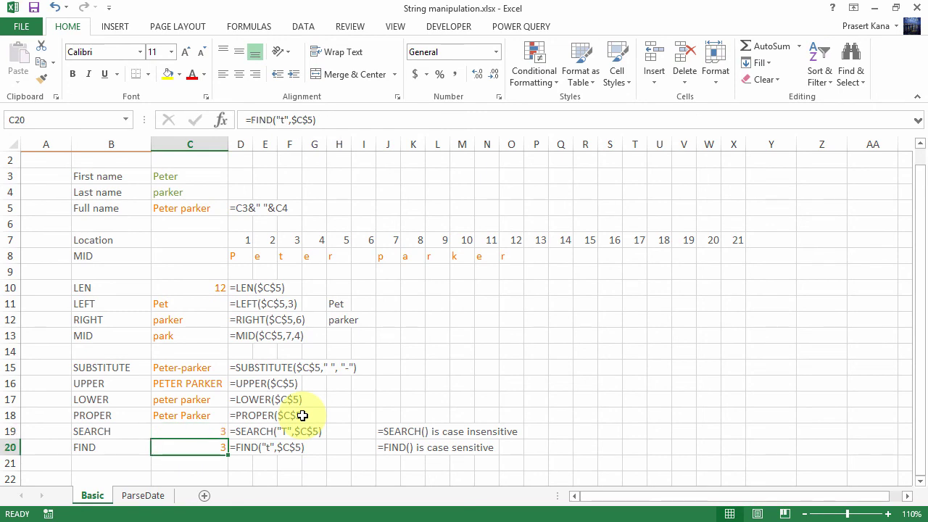
key("Up")
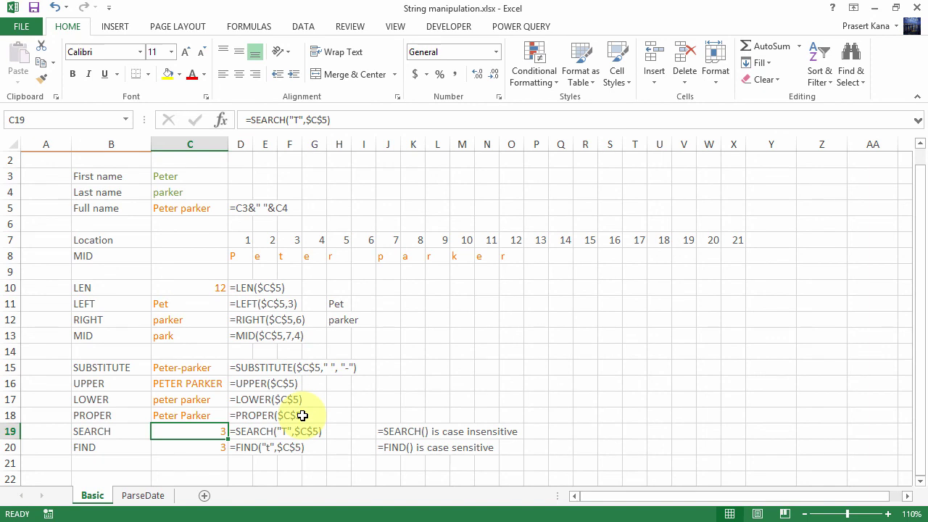
- Change the SEARCH formula in C19 to look for "r", returning 5
key("Down")
key("Up")
key("F2")
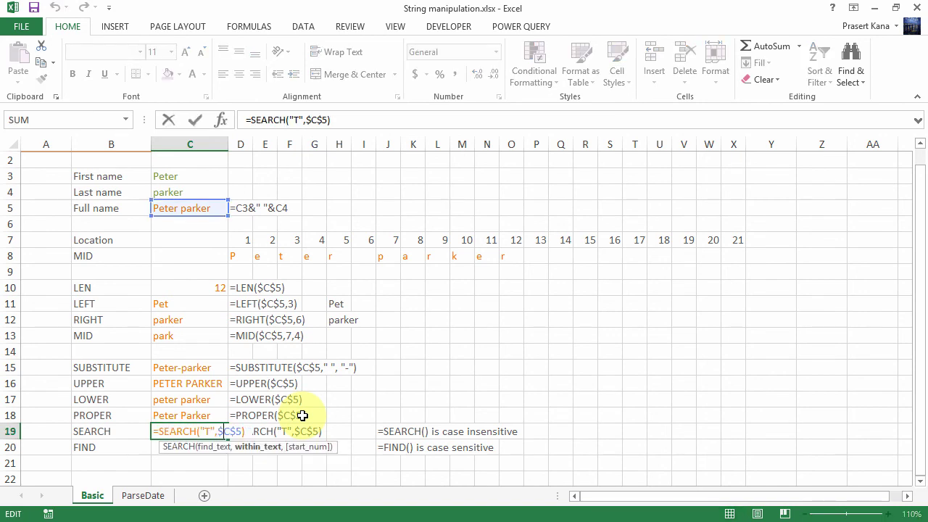
key("Left")
key("Left")
key("BackSpace")
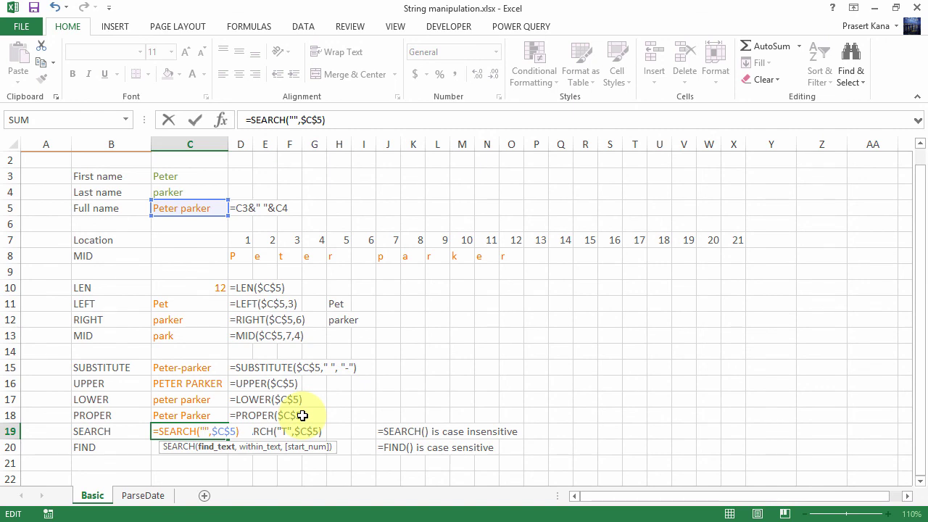
type("r")
key("Return")
key("Up")
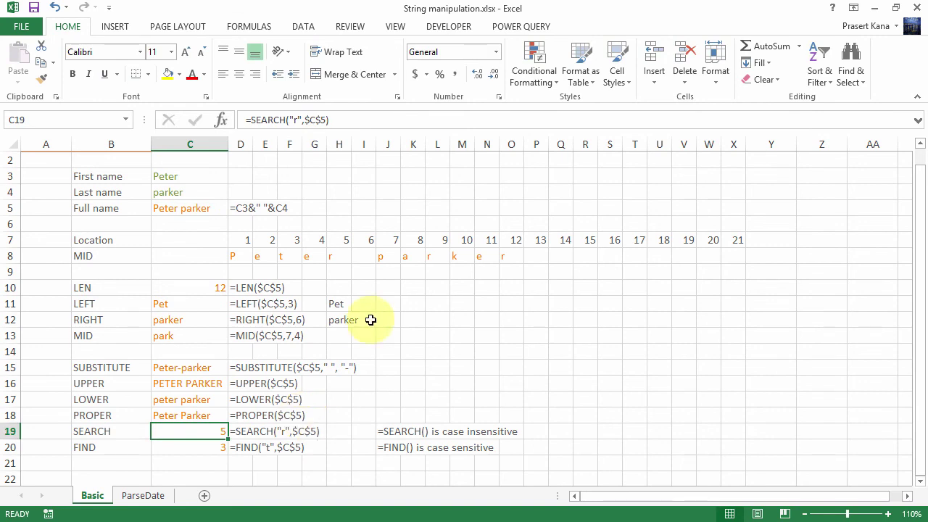
- Check the letter positions of parker in row 8, locating r at position 5
left_click(339, 256)
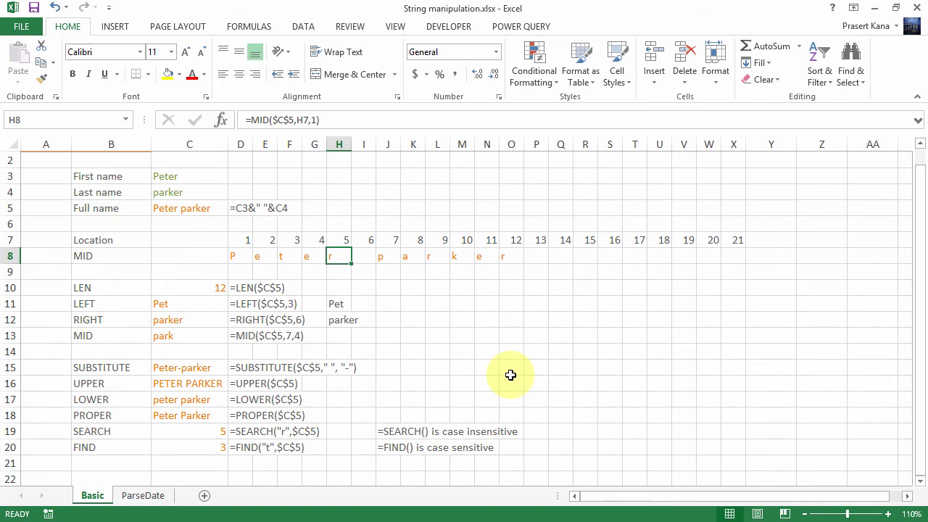
key("Right")
key("Right")
key("Right")
key("Right")
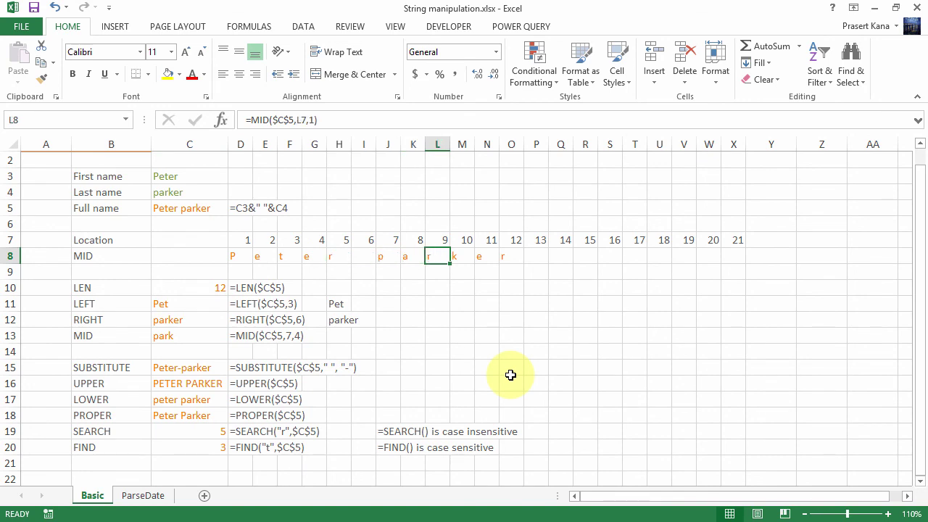
key("Left")
key("Left")
key("Left")
key("Left")
key("Left")
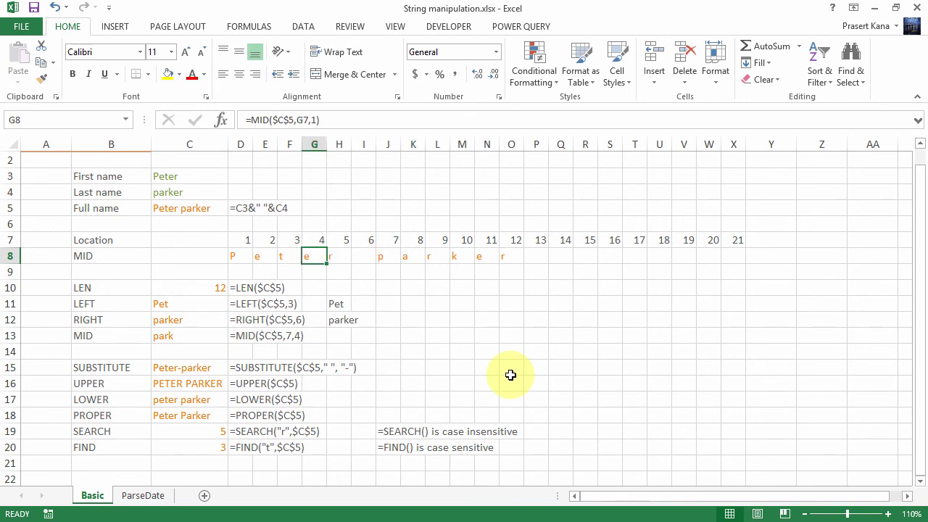
key("Left")
key("Down")
key("Down")
key("Down")
key("Down")
key("Down")
key("Down")
key("Down")
key("Down")
key("Down")
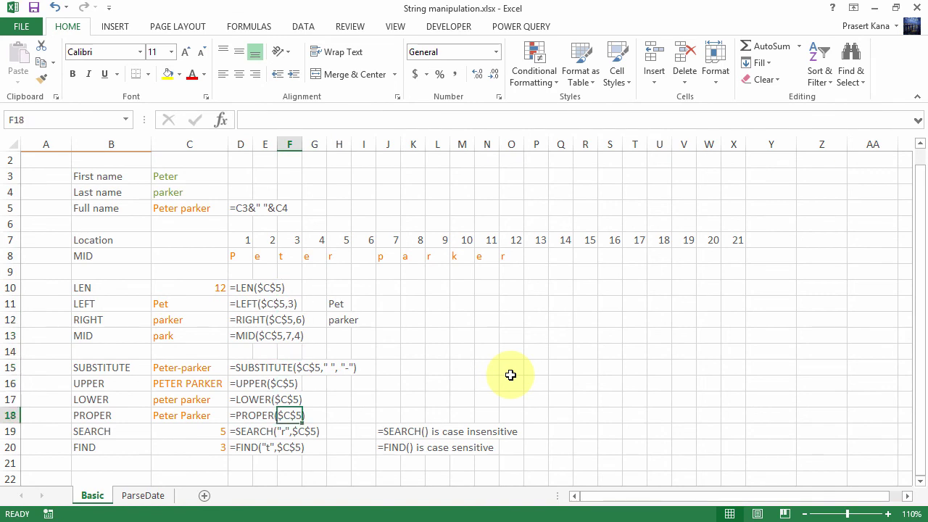
key("Down")
key("Left")
key("Left")
key("Left")
- Add a start position of 6 to the SEARCH formula so C19 returns 9
key("F2")
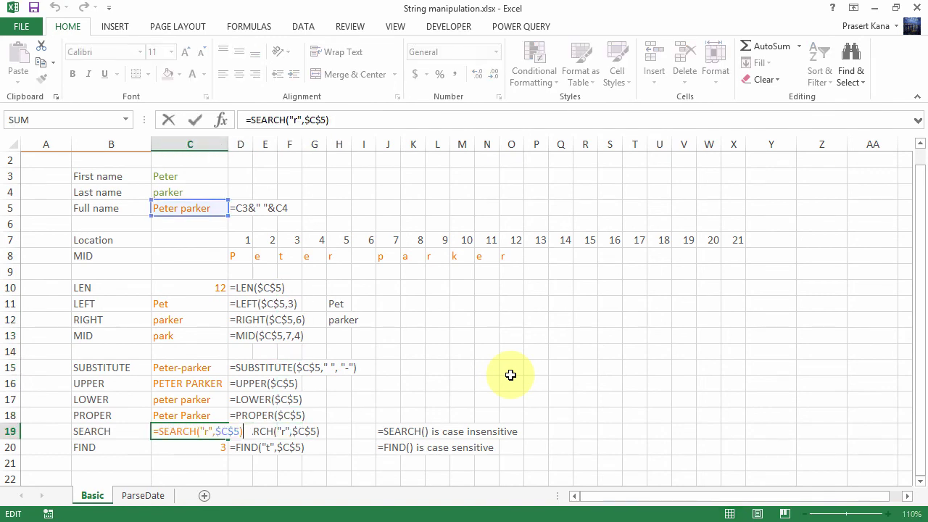
type(",")
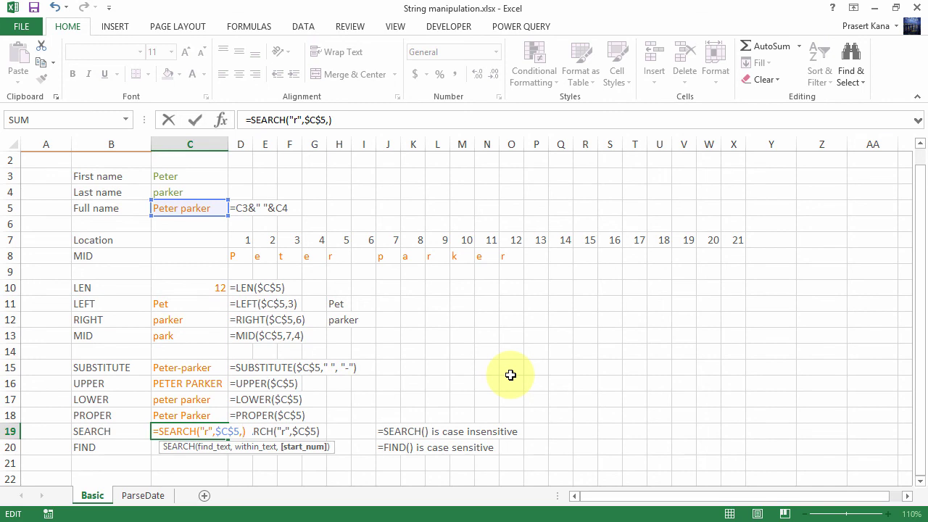
type("6")
key("Return")
key("Up")
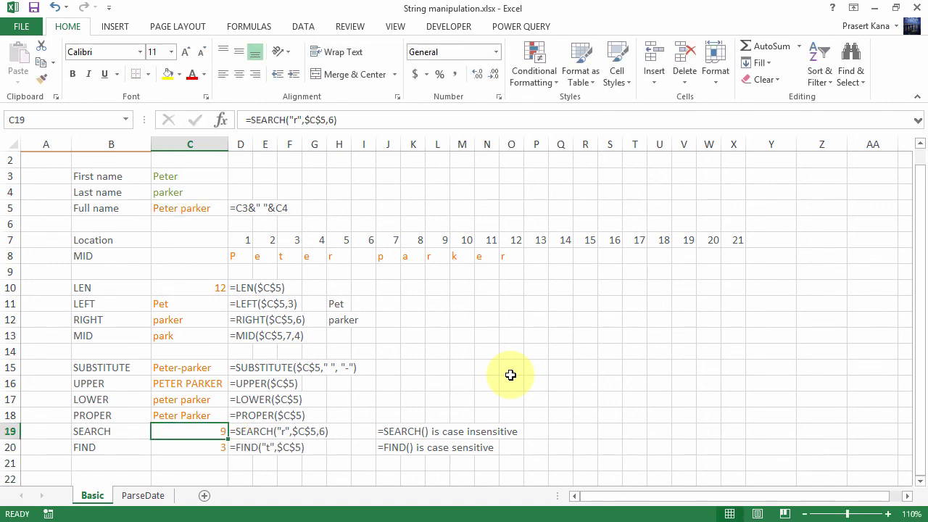
left_click(435, 257)
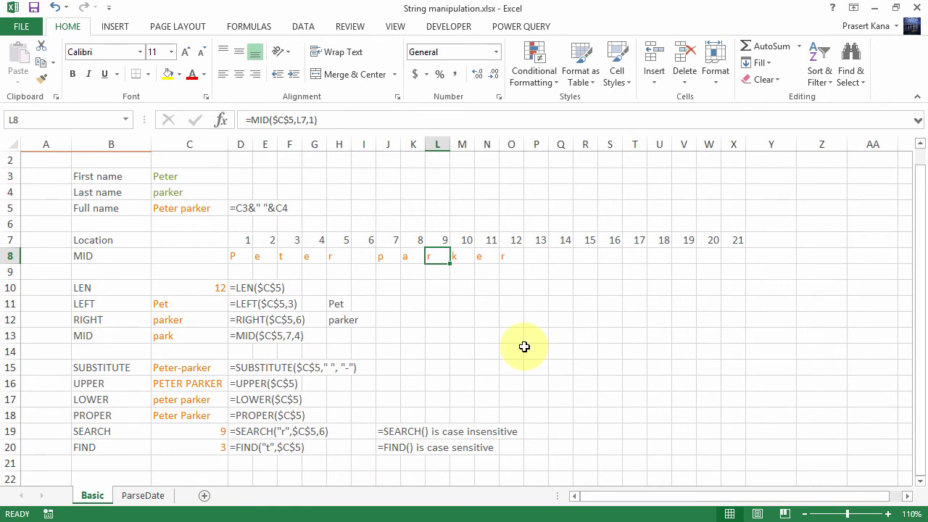
left_click(365, 255)
left_click_drag(365, 255, 502, 259)
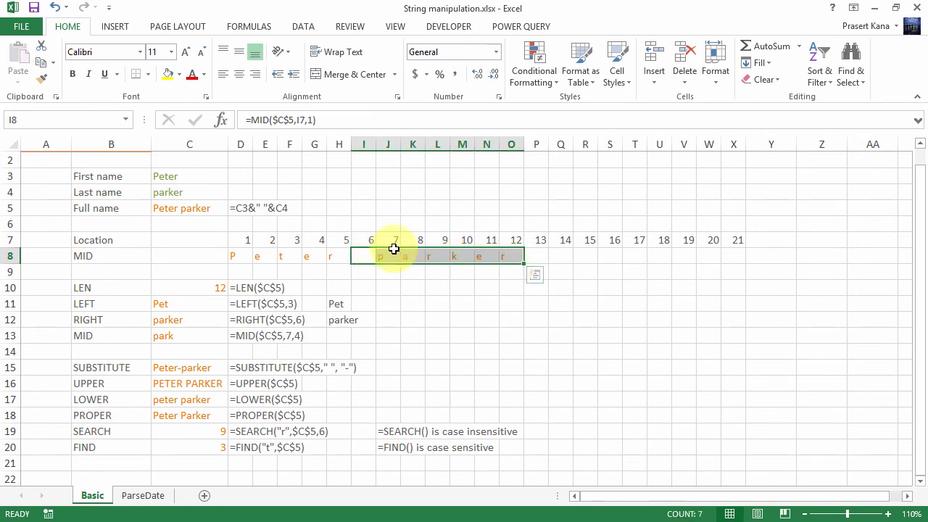
left_click(202, 451)
left_click(207, 431)
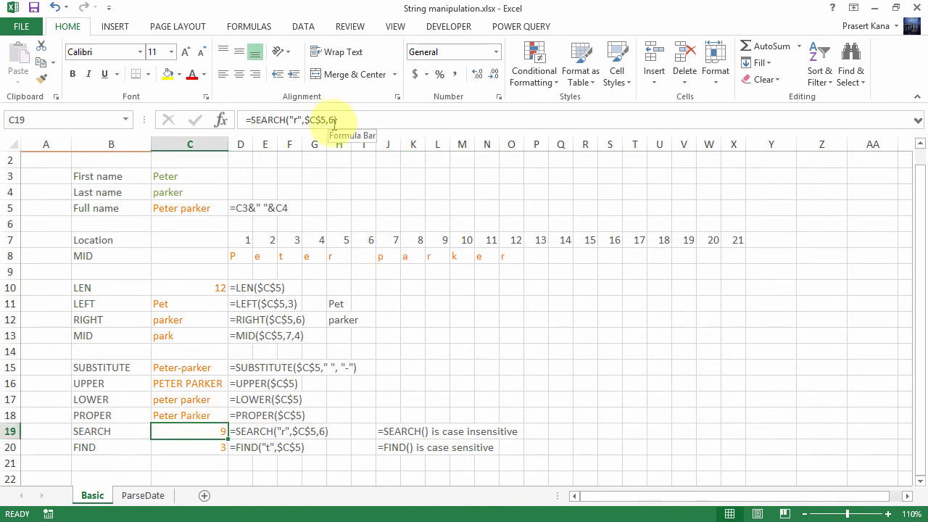
key("Down")
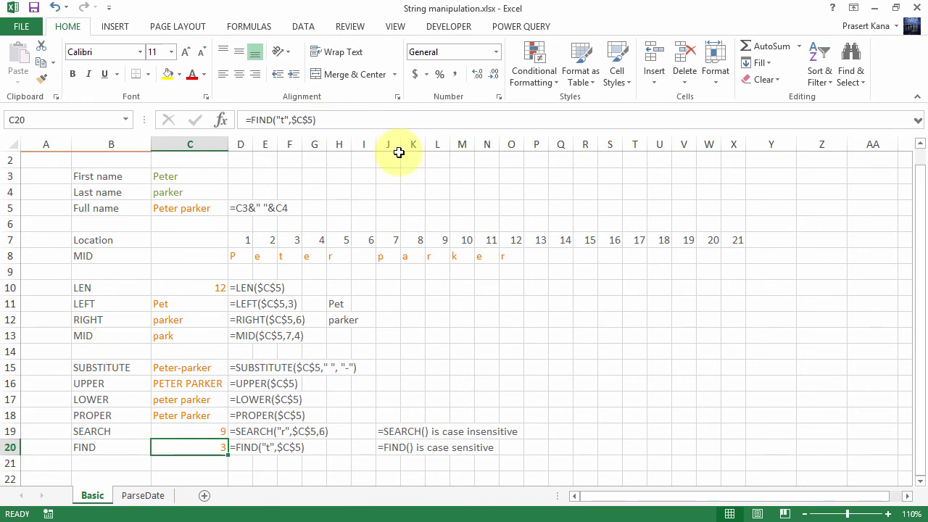